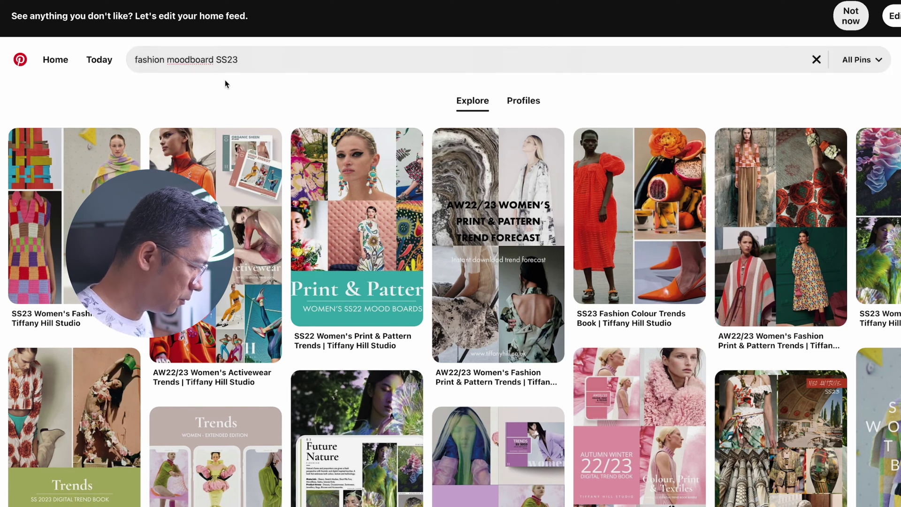
Copy the four-photo collage image from the AW22/23 Women's Fashion Print & Pattern Trends pin.
mouse_move(296, 159)
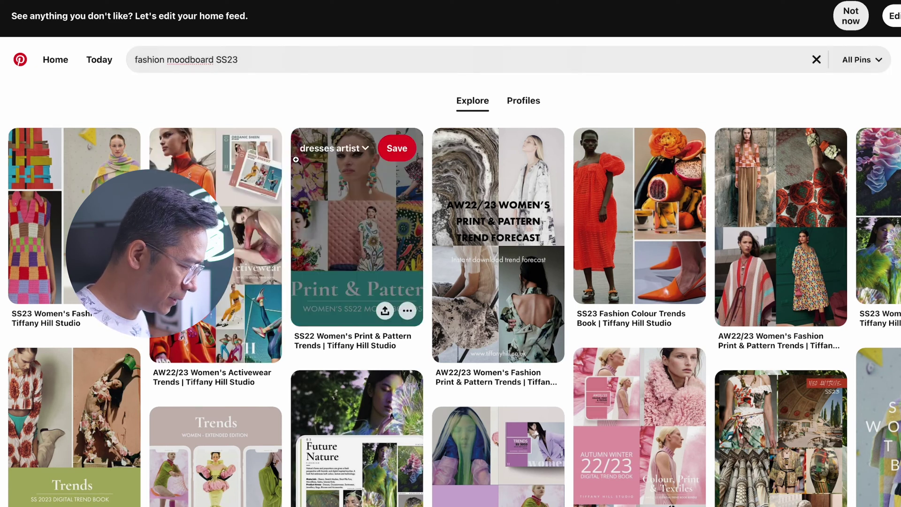
mouse_move(467, 193)
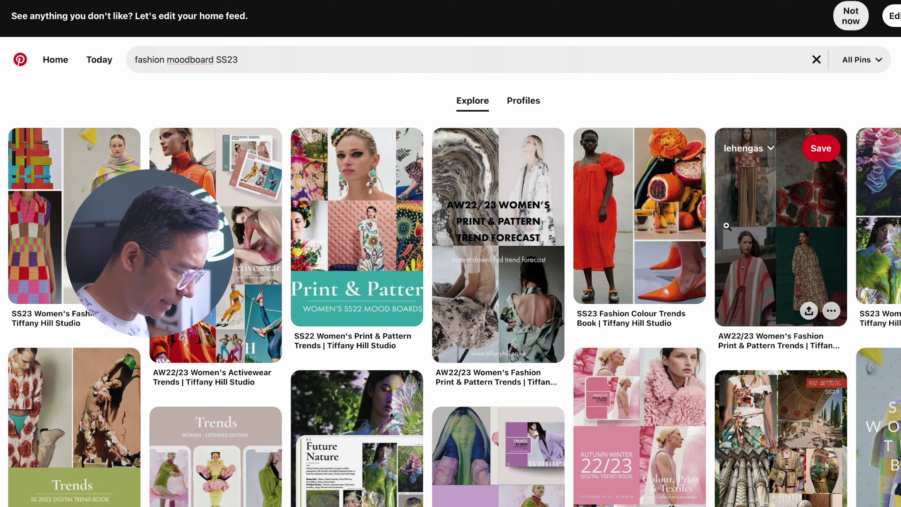
click(741, 216)
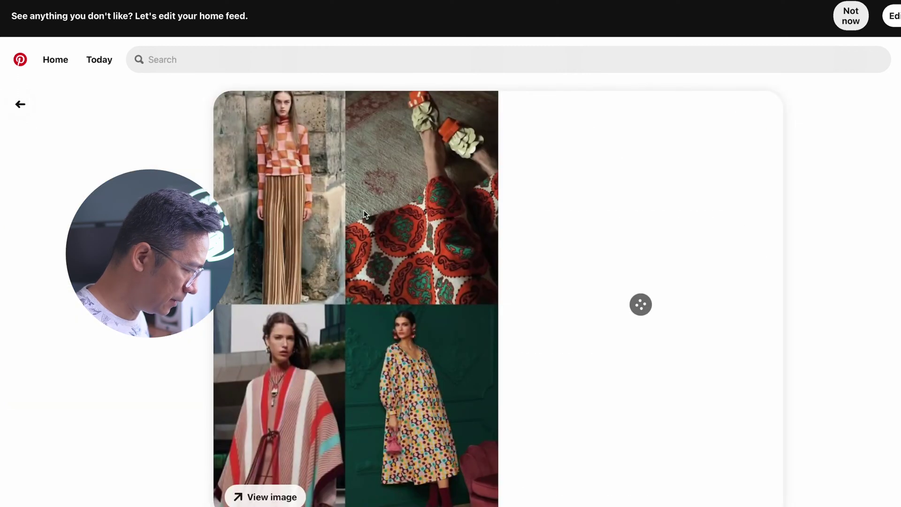
right_click(341, 198)
click(370, 304)
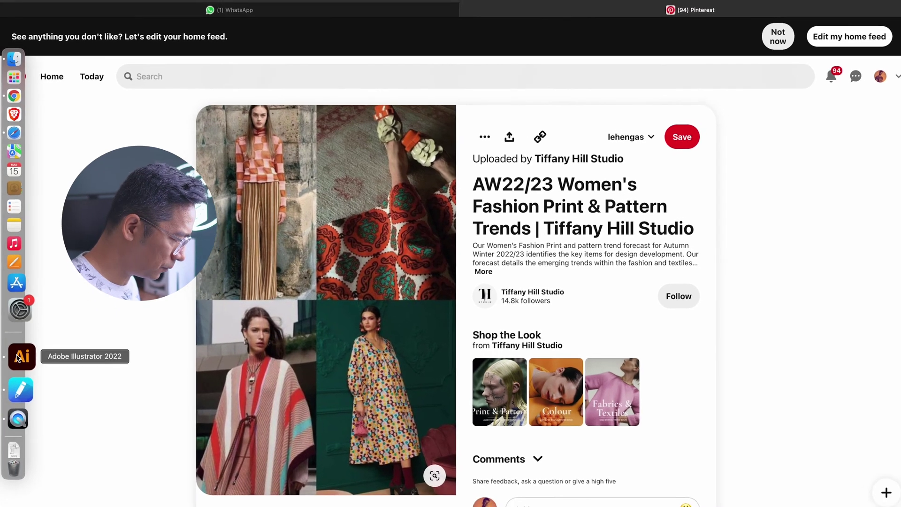
click(17, 354)
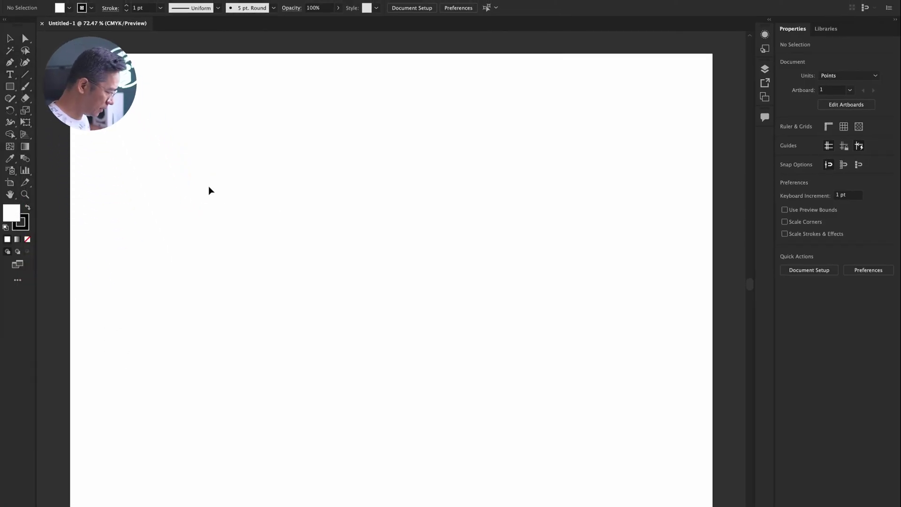
Paste the collage with Cmd+V and move it toward the artboard's left edge.
key(super+v)
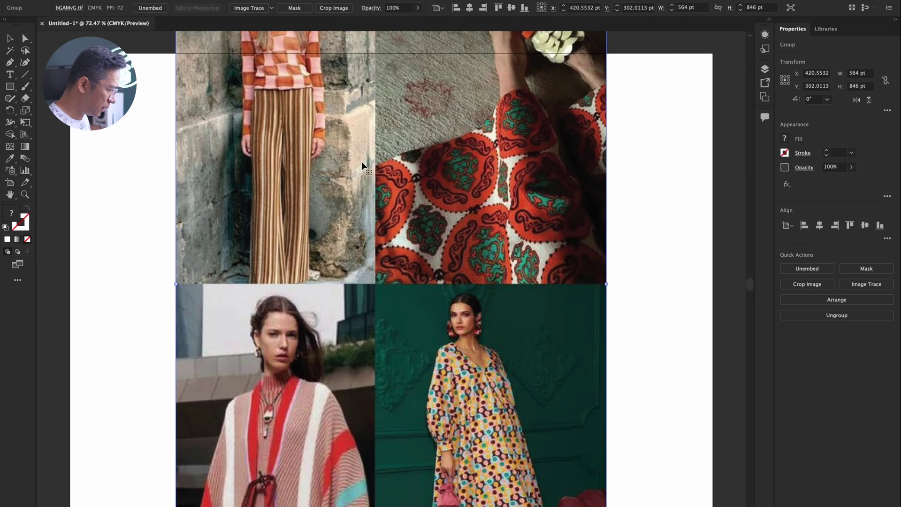
drag(362, 165, 257, 211)
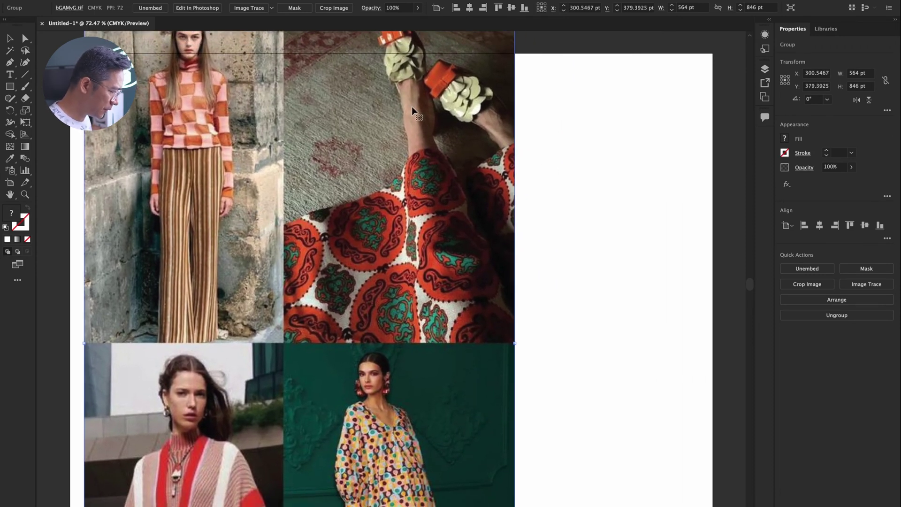
scroll(411, 111, up, 3)
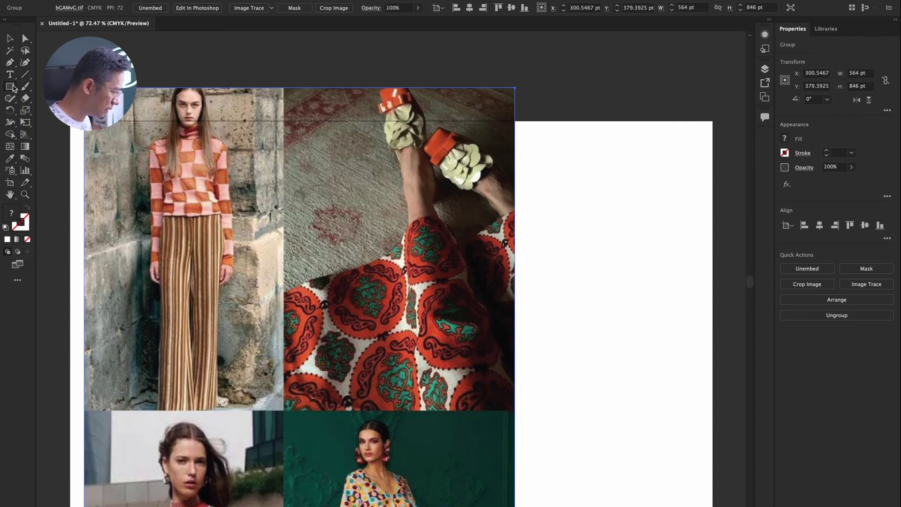
Draw a small rectangle beside the collage and duplicate it downward into a column of boxes.
drag(533, 152, 571, 184)
click(8, 37)
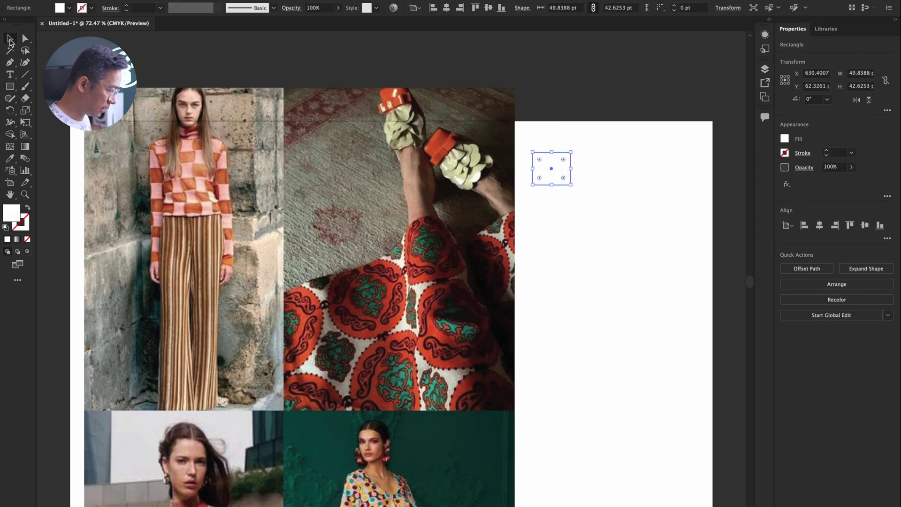
drag(552, 173, 552, 213)
key(ctrl+d)
key(ctrl+d)
key(ctrl+d)
key(ctrl+d)
key(ctrl+d)
key(ctrl+d)
key(ctrl+d)
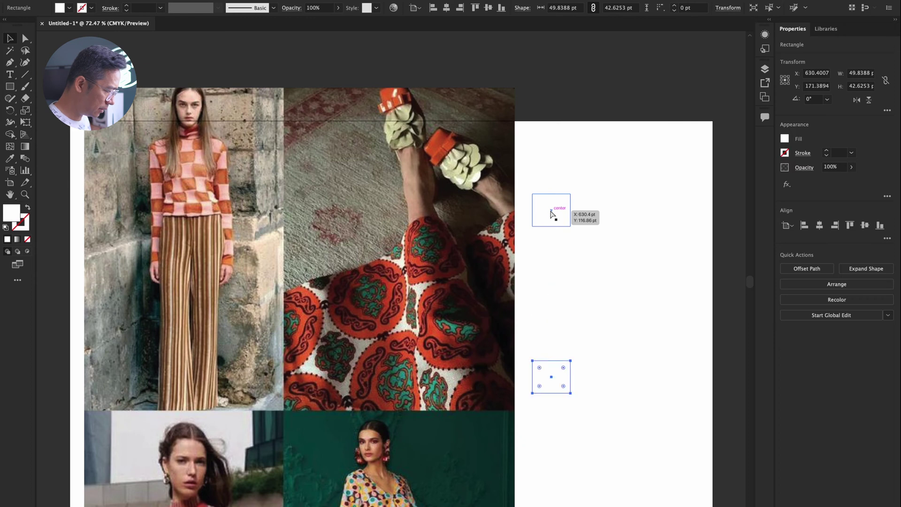
click(593, 176)
drag(590, 167, 539, 498)
click(663, 240)
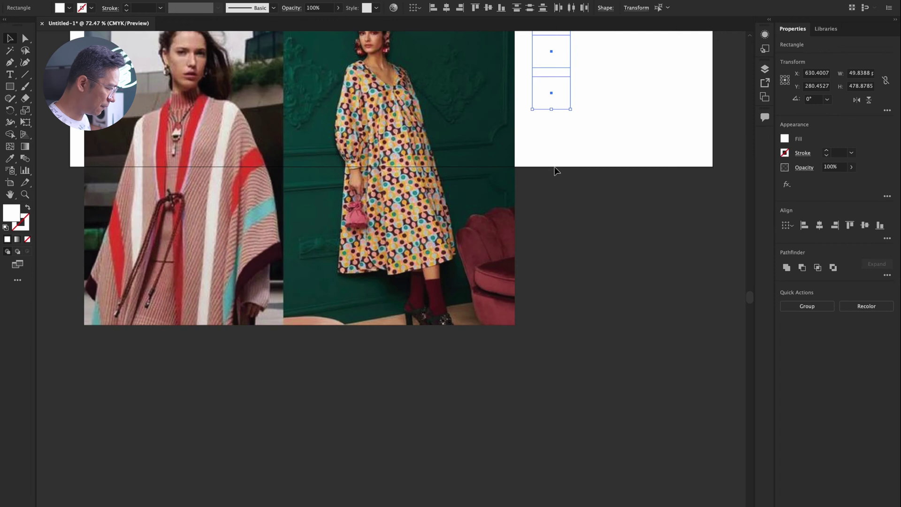
Give the boxes default white fill with black outlines, then select the top box.
scroll(558, 169, up, 4)
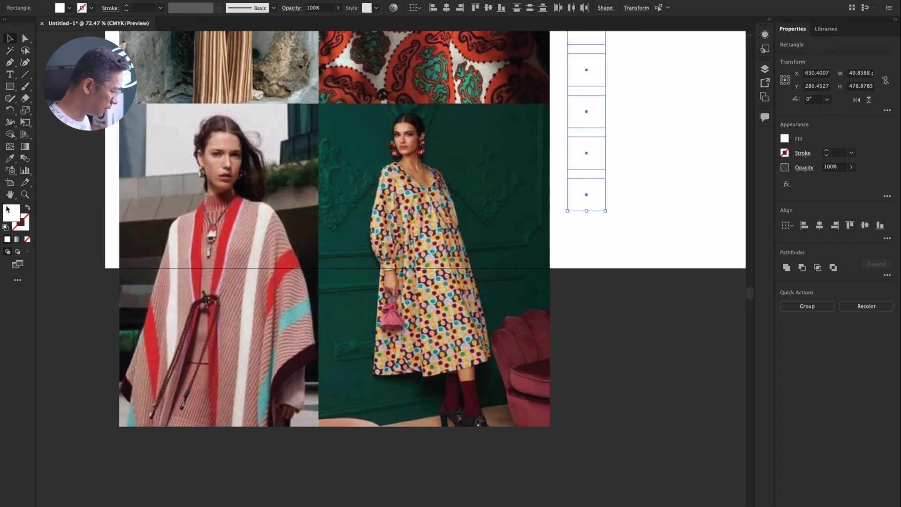
click(5, 227)
scroll(527, 176, up, 4)
scroll(527, 177, right, 1)
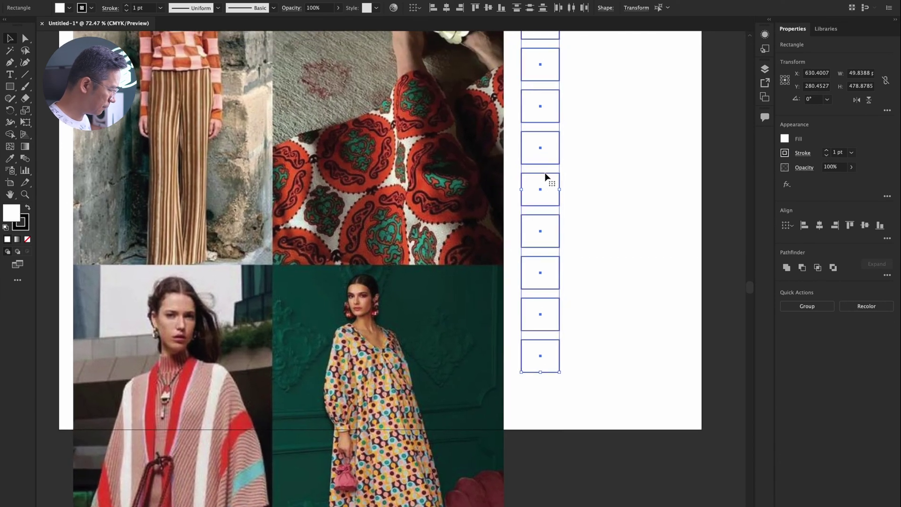
scroll(547, 177, up, 2)
click(599, 119)
scroll(606, 126, up, 2)
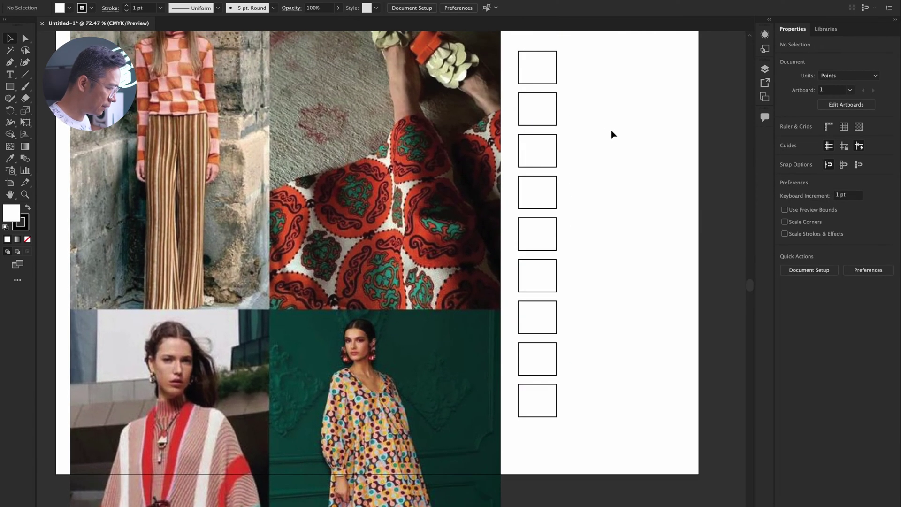
click(526, 70)
scroll(545, 91, up, 1)
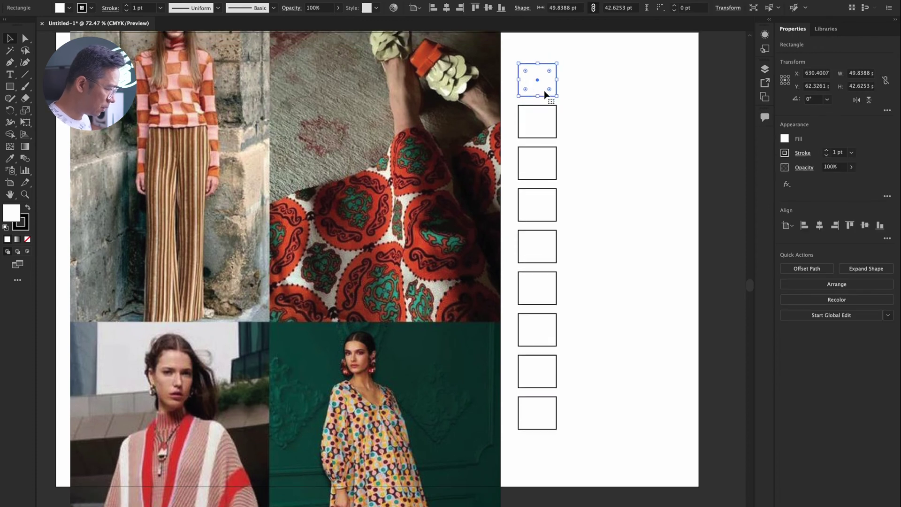
scroll(544, 92, up, 1)
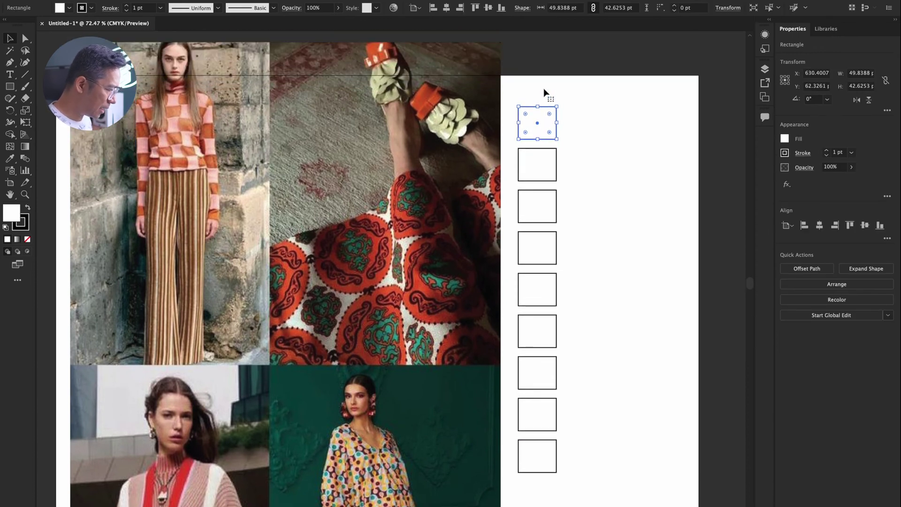
Fill the first four boxes with sampled red, teal, carpet grey and trouser brown.
key(i)
click(427, 92)
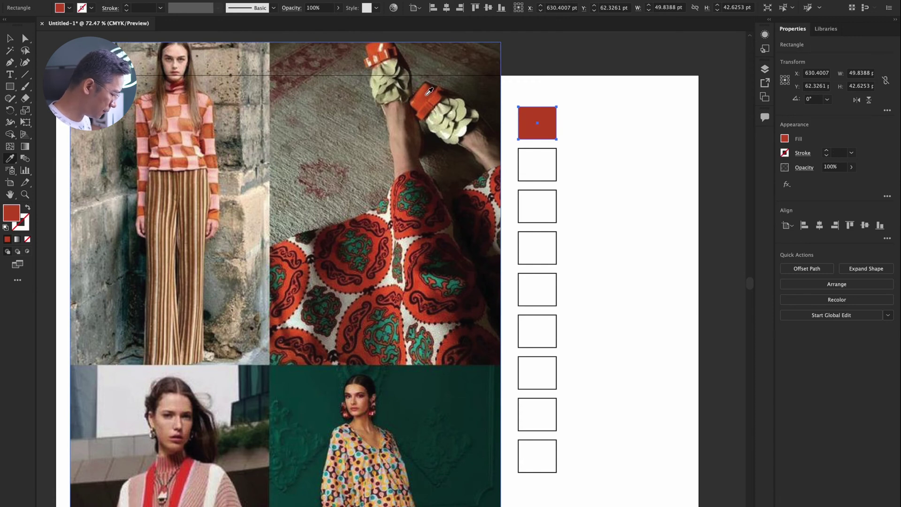
key(v)
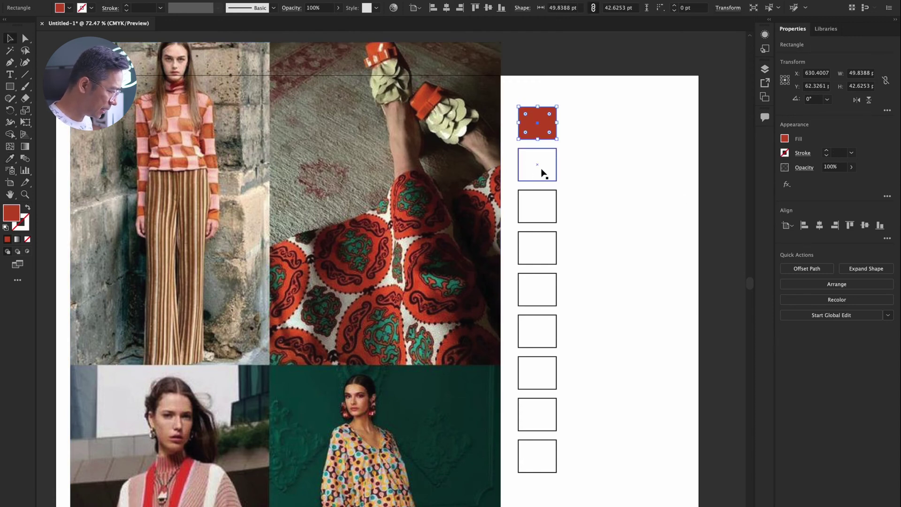
click(543, 174)
key(i)
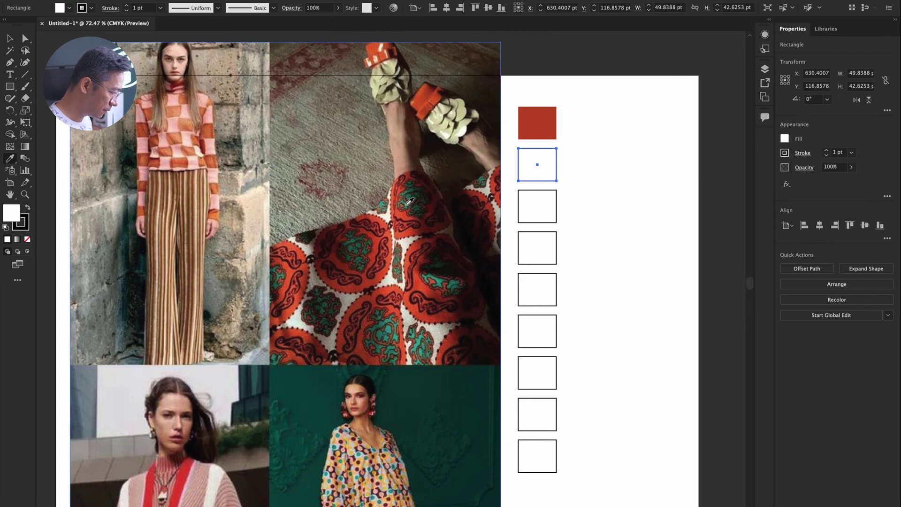
click(410, 201)
key(v)
click(533, 203)
key(i)
click(408, 168)
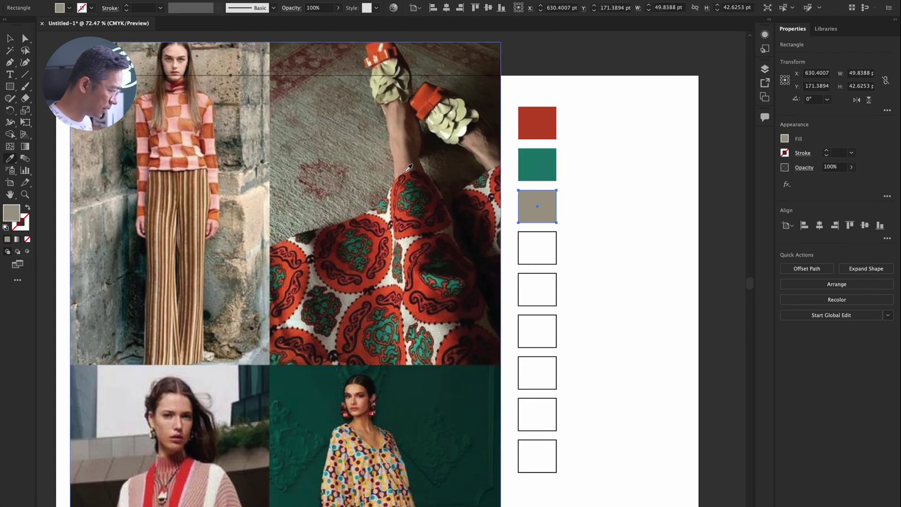
key(v)
click(528, 244)
key(i)
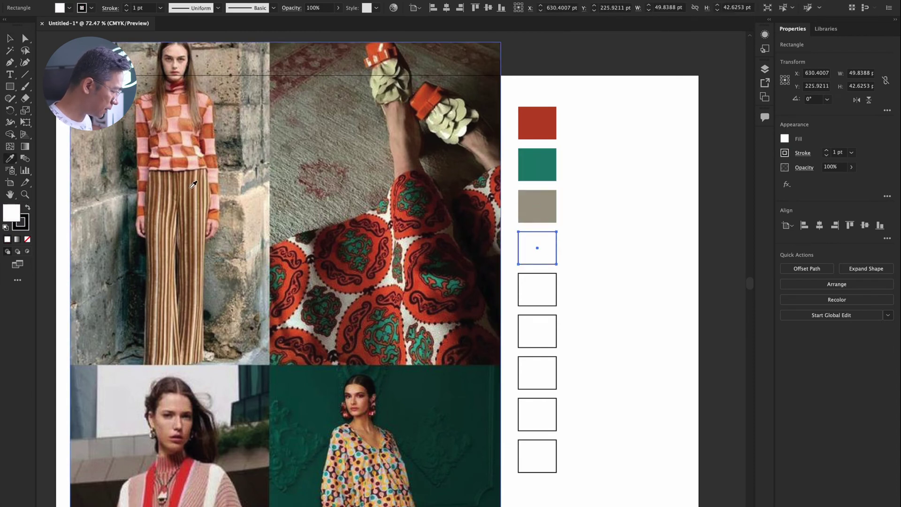
click(211, 186)
Fill the fifth box with the sweater-stripe red and the sixth with dark green.
key(v)
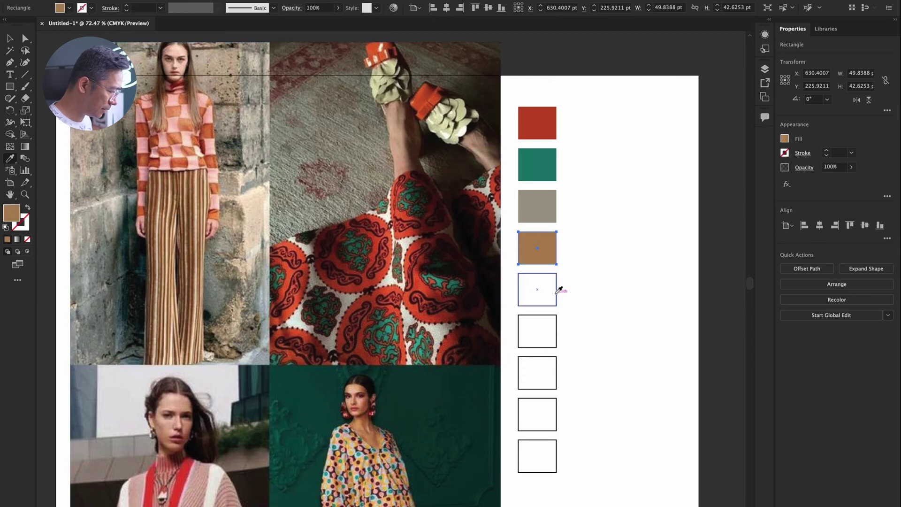
click(544, 297)
key(i)
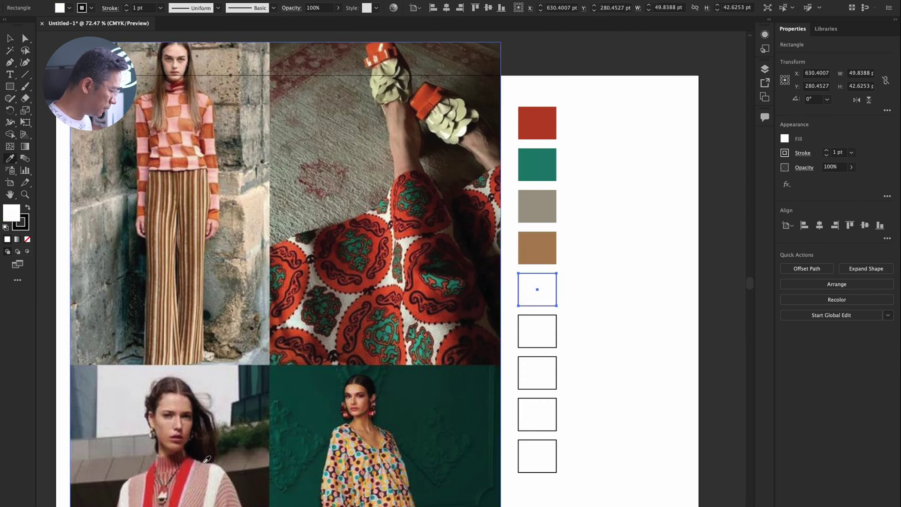
click(186, 469)
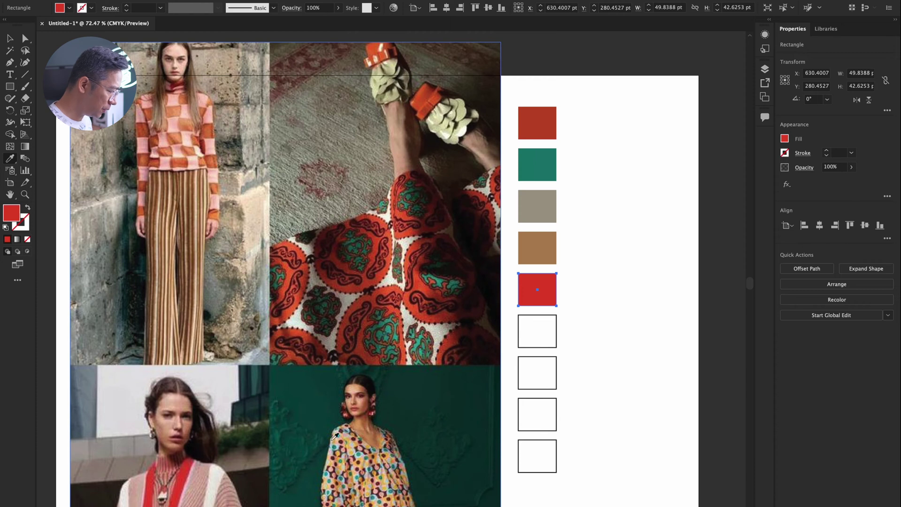
key(v)
click(550, 345)
key(i)
click(296, 421)
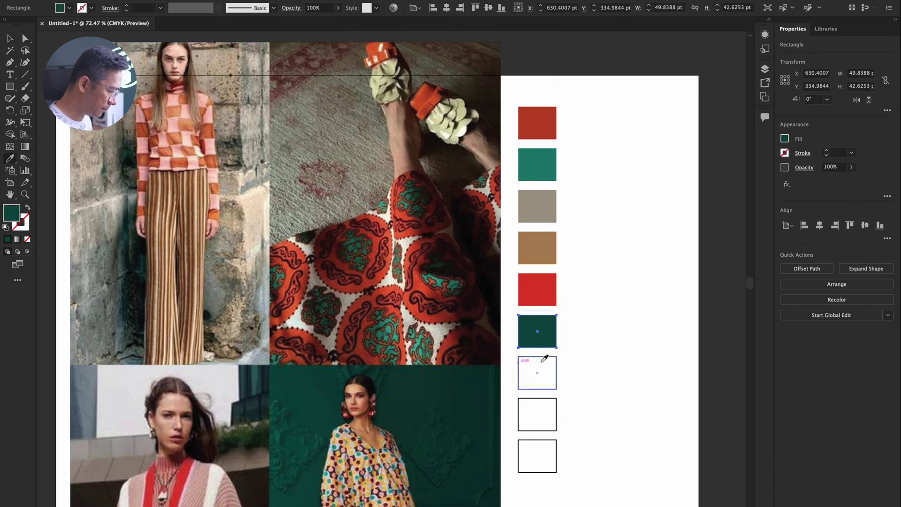
scroll(446, 377, down, 5)
scroll(431, 384, down, 2)
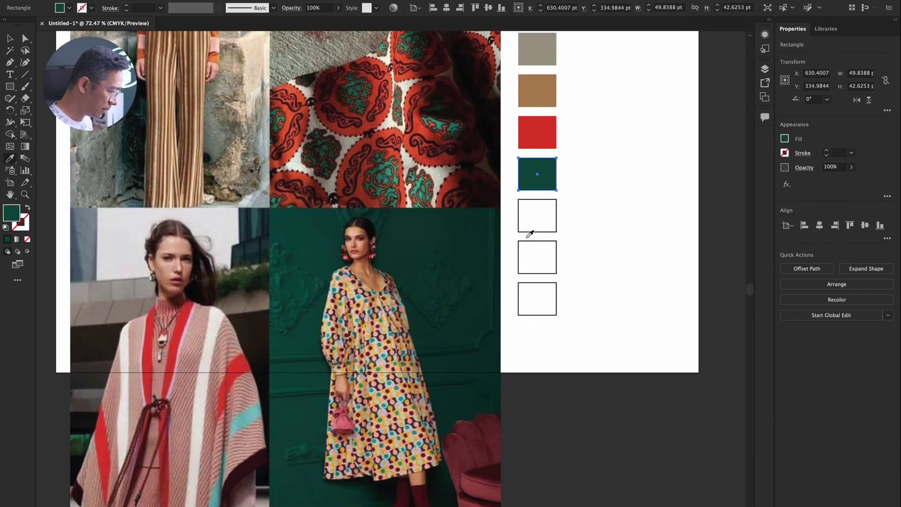
key(v)
Fill the last three boxes with the dress orange, bag pink and a warm brown.
click(530, 217)
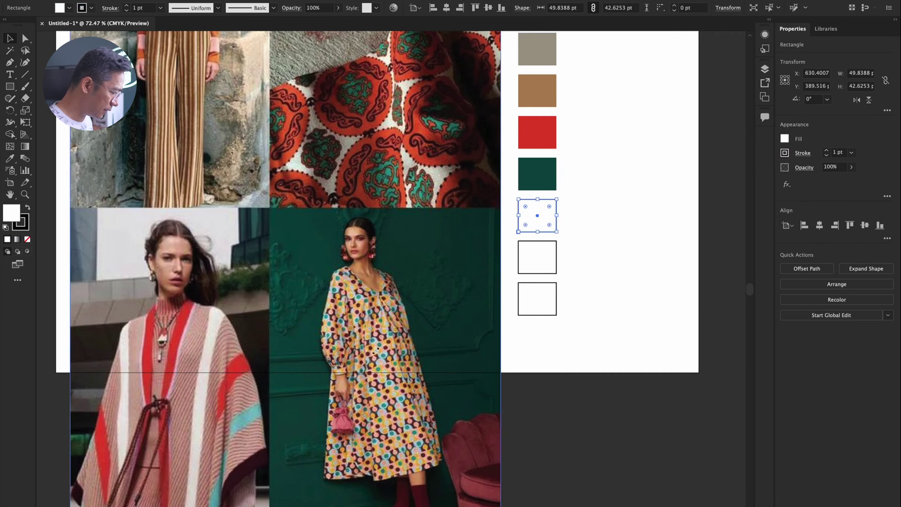
key(i)
click(377, 343)
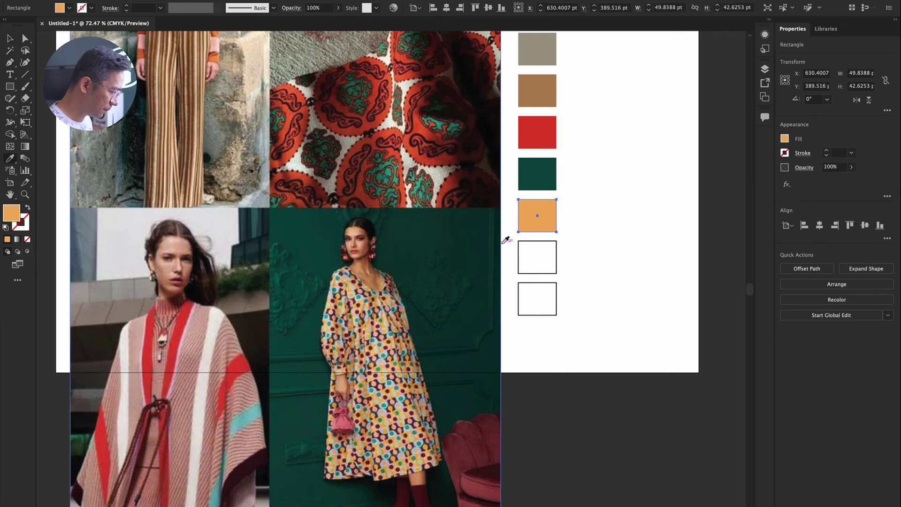
key(v)
click(530, 268)
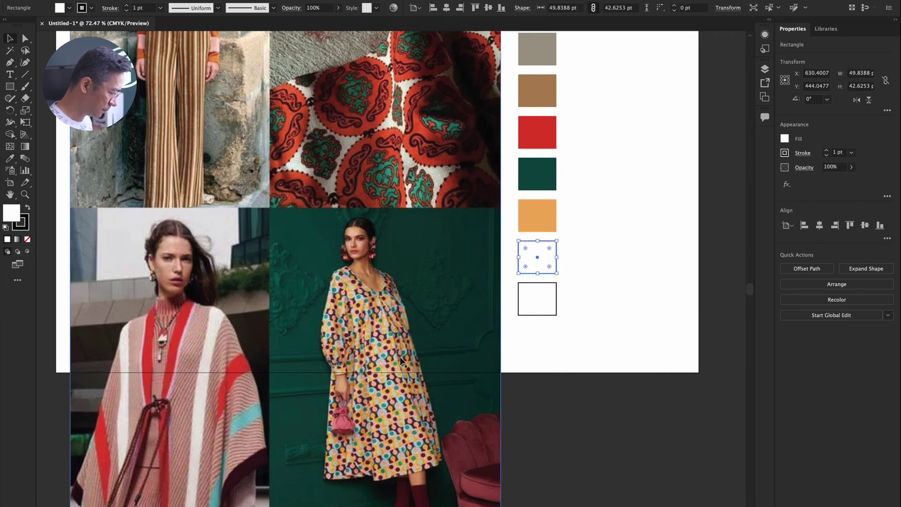
key(i)
click(344, 416)
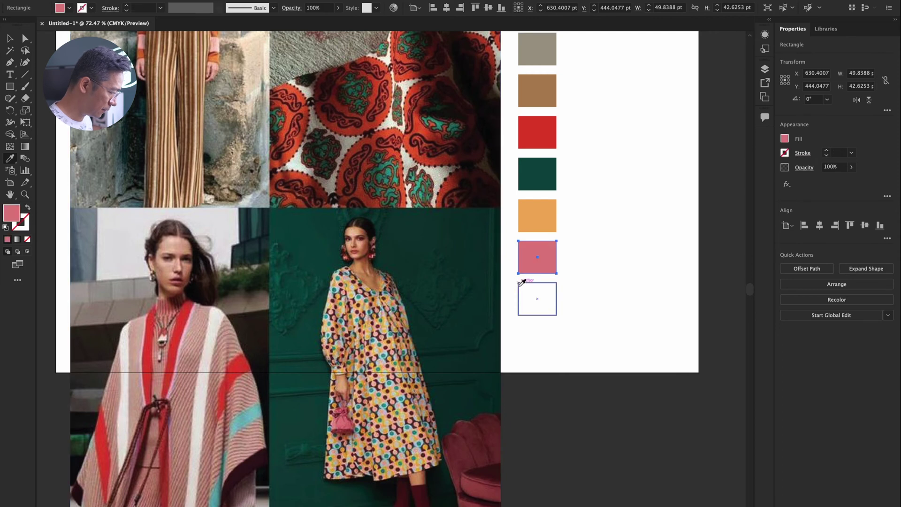
key(v)
click(529, 301)
key(i)
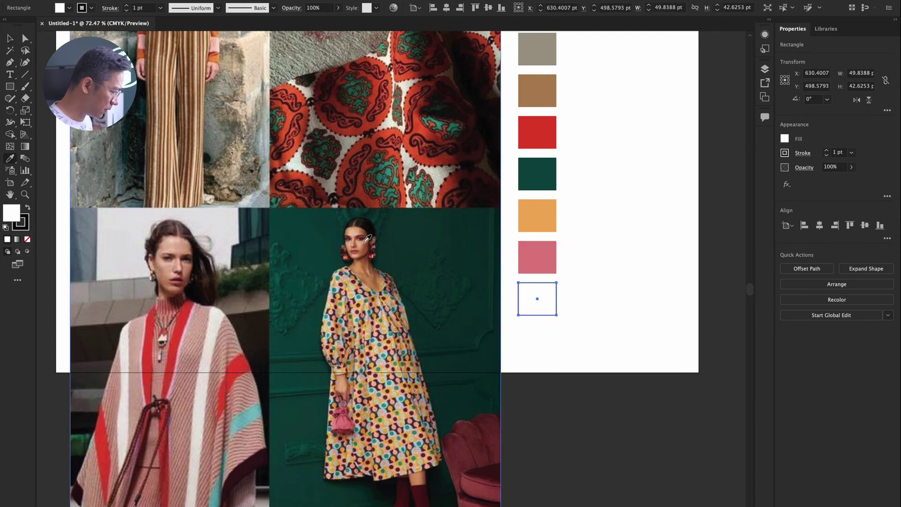
click(366, 242)
key(v)
scroll(589, 275, up, 3)
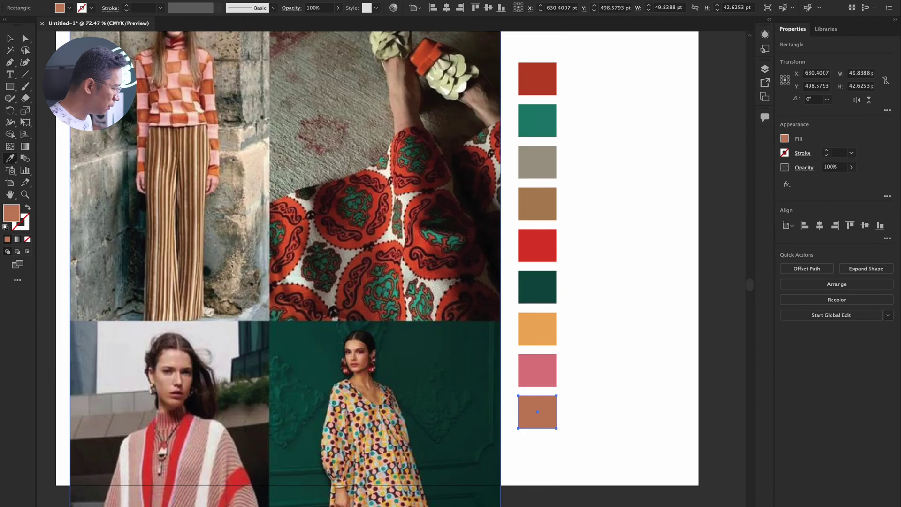
drag(455, 91, 355, 101)
Delete the collage, select the nine palette boxes and create the SS23 colour group in Swatches.
key(Delete)
drag(493, 48, 655, 416)
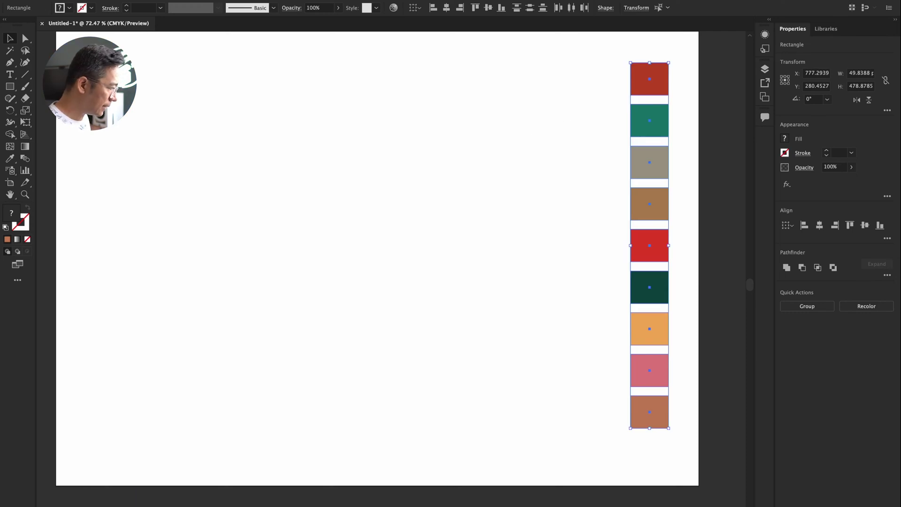
click(263, 1)
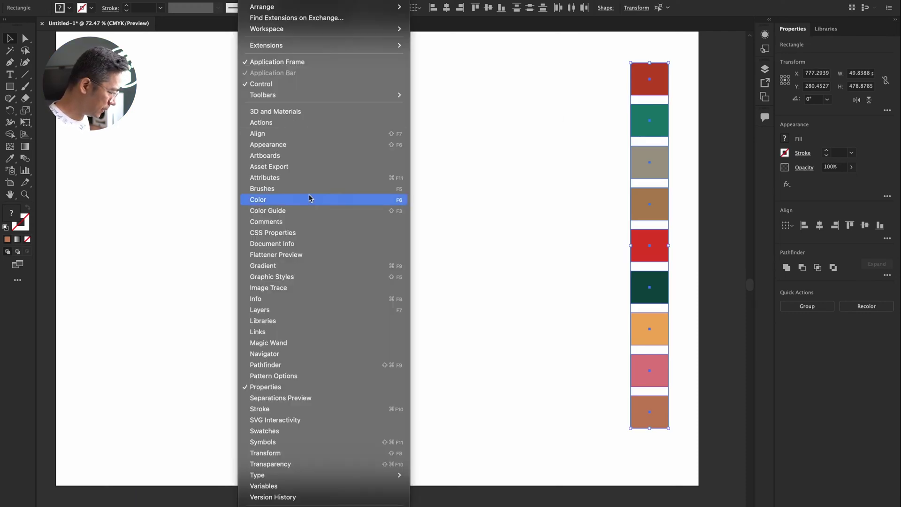
click(296, 430)
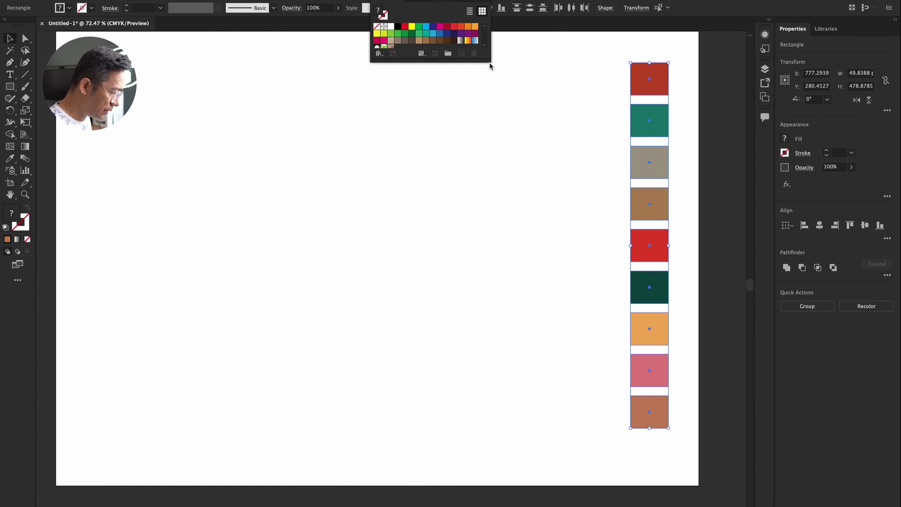
drag(488, 60, 550, 123)
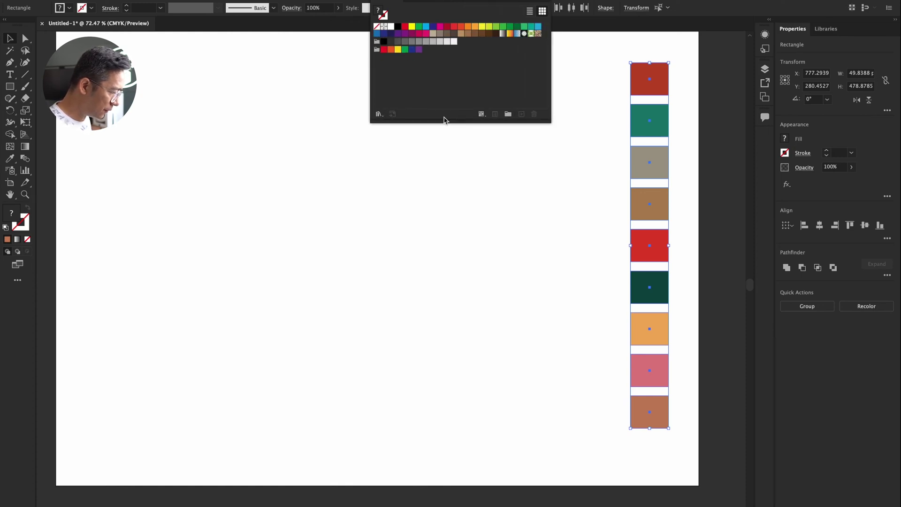
drag(469, 3, 538, 143)
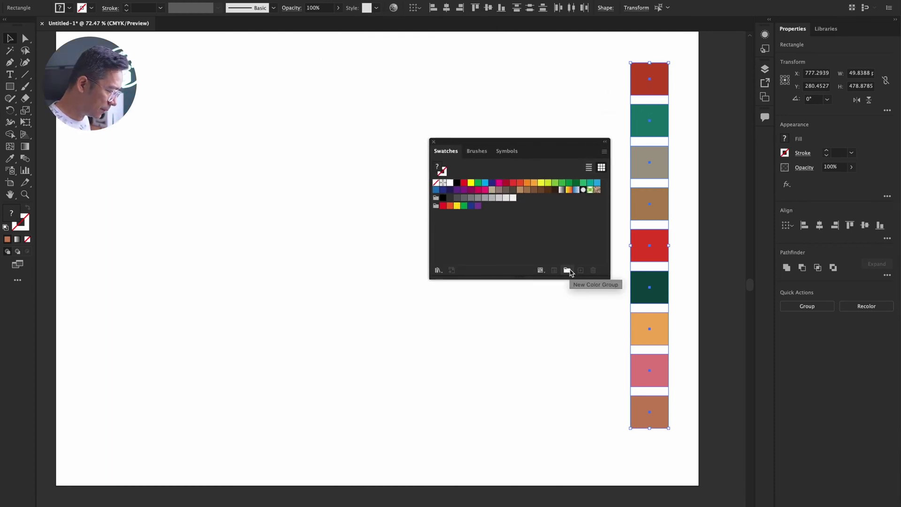
click(570, 269)
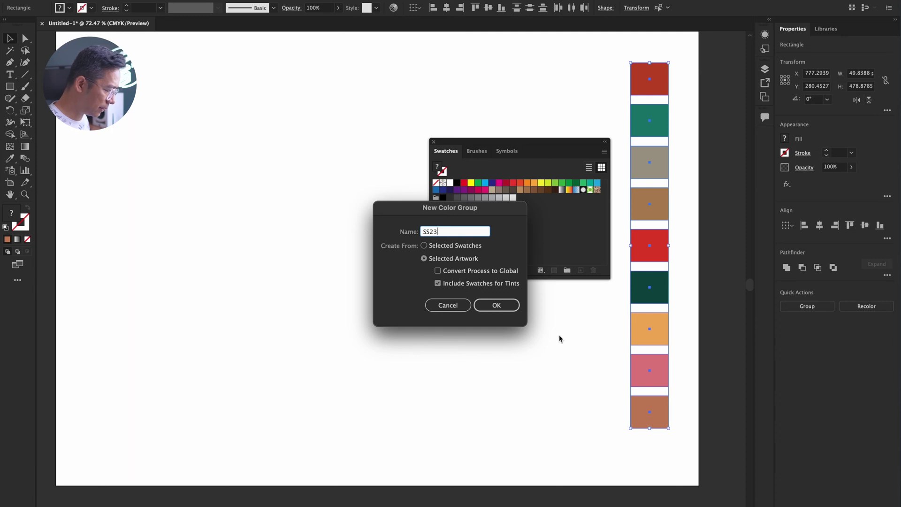
click(510, 308)
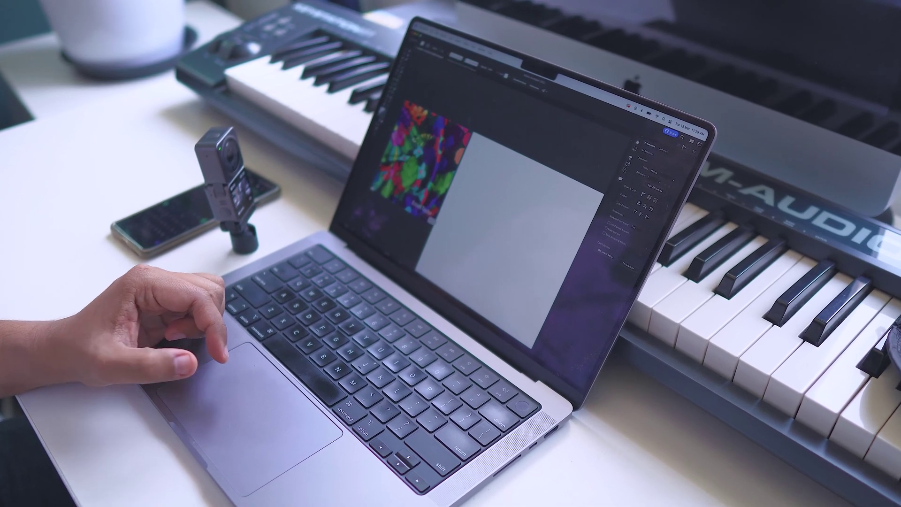
Select the tropical floral reference image and zoom and pan to frame it beside the artboard.
click(417, 155)
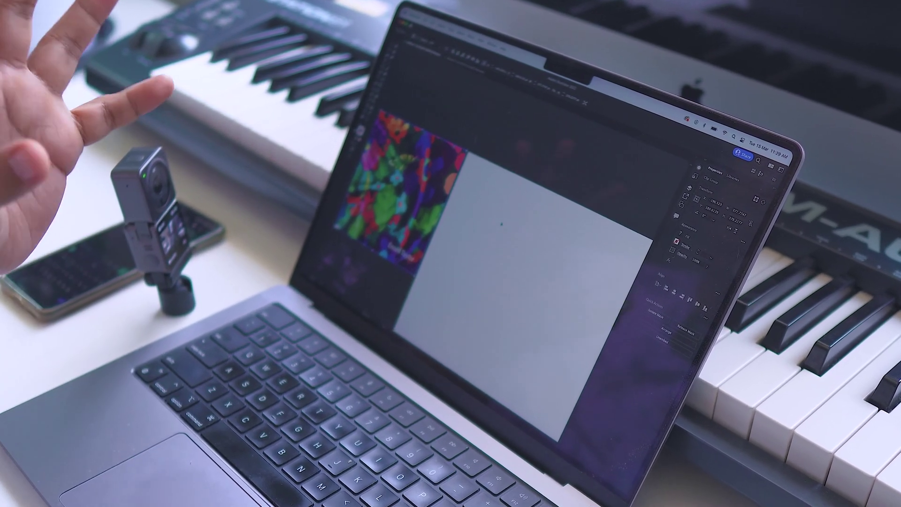
scroll(469, 225, up, 5)
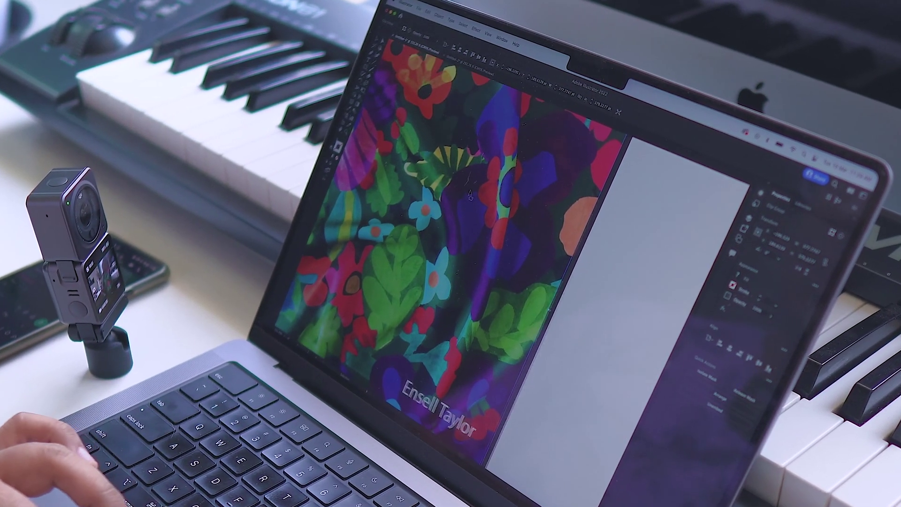
scroll(472, 201, down, 5)
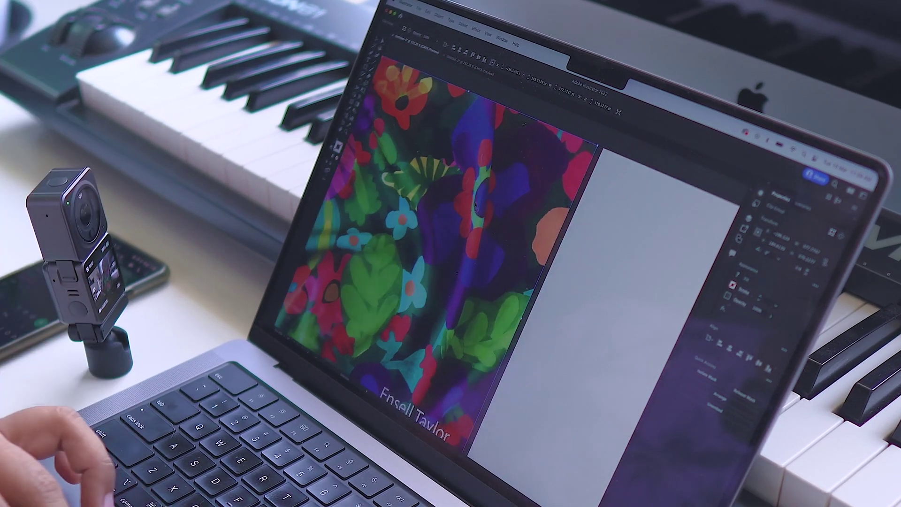
scroll(475, 207, right, 3)
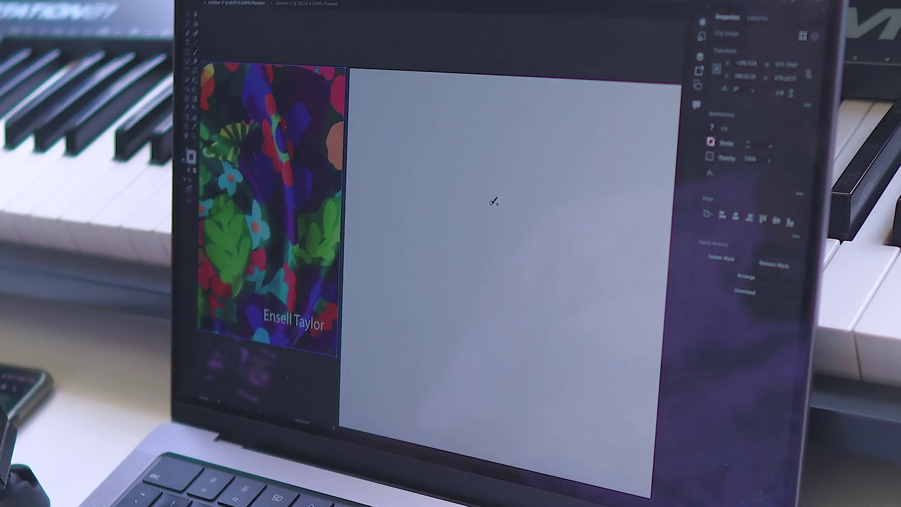
Draw the large flower's centre, surrounding dots and petal outline, filled blue.
mouse_move(486, 178)
mouse_down()
mouse_move(488, 200)
mouse_move(463, 202)
mouse_up()
drag(471, 237, 474, 238)
drag(502, 243, 505, 244)
drag(522, 196, 502, 256)
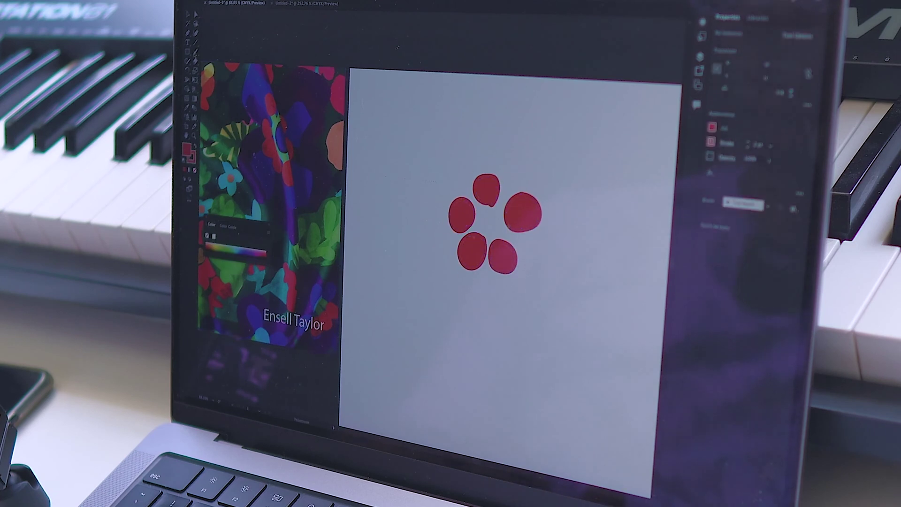
drag(434, 101, 437, 108)
drag(469, 141, 539, 281)
Add green leaves and a small teal flower, duplicate it, and arrange the cluster.
mouse_move(446, 170)
mouse_down()
mouse_move(416, 131)
mouse_move(356, 197)
mouse_up()
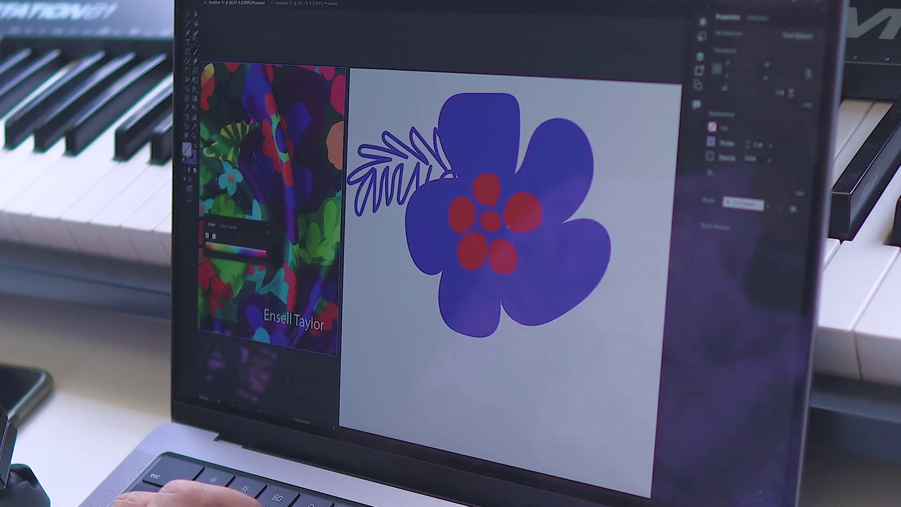
drag(366, 141, 403, 155)
mouse_move(389, 244)
mouse_down()
mouse_move(396, 291)
mouse_move(438, 300)
mouse_up()
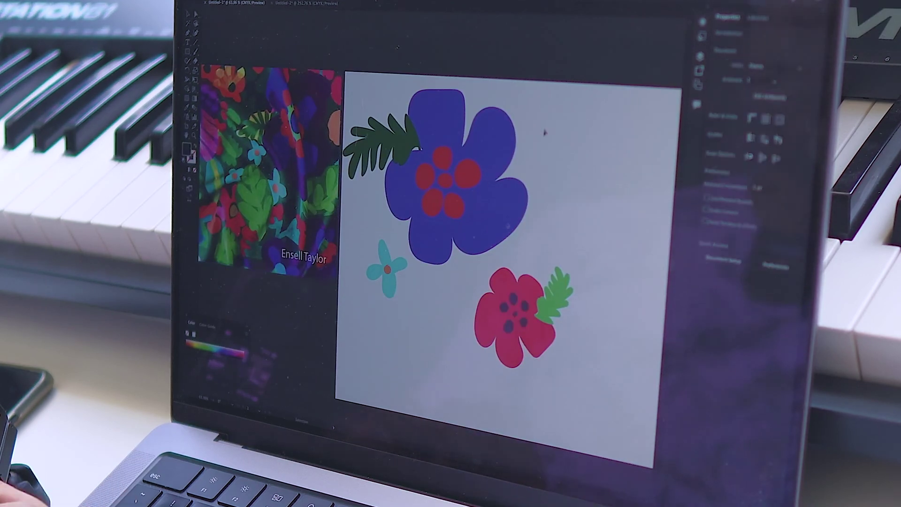
drag(384, 267, 523, 151)
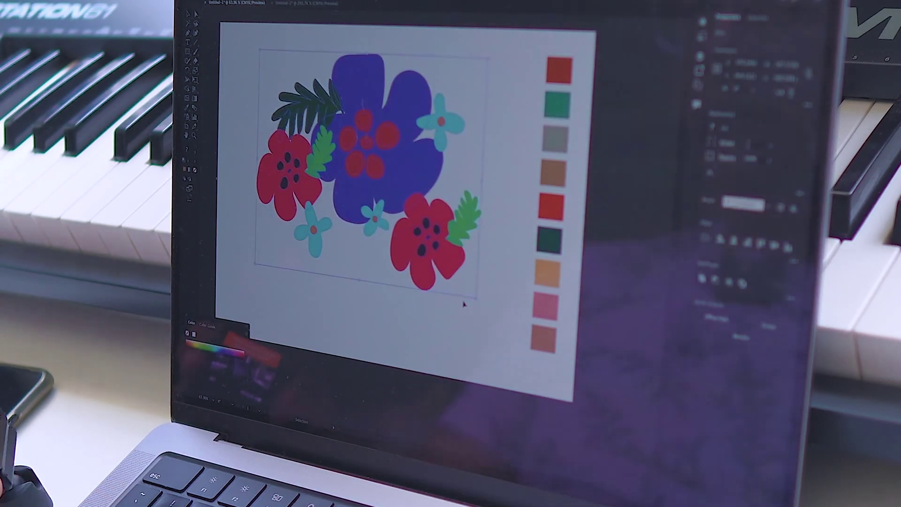
drag(463, 302, 373, 181)
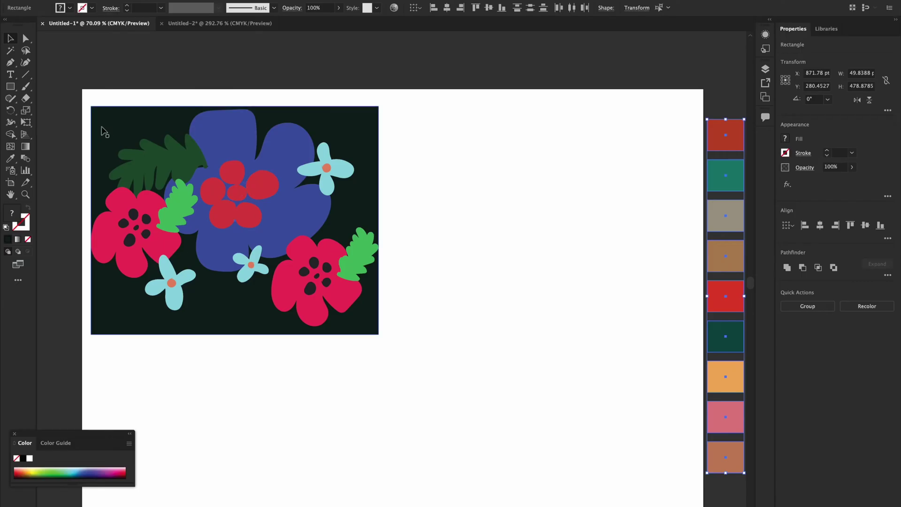
Duplicate the whole floral artwork to the right of the original.
drag(86, 94, 413, 352)
drag(252, 242, 519, 307)
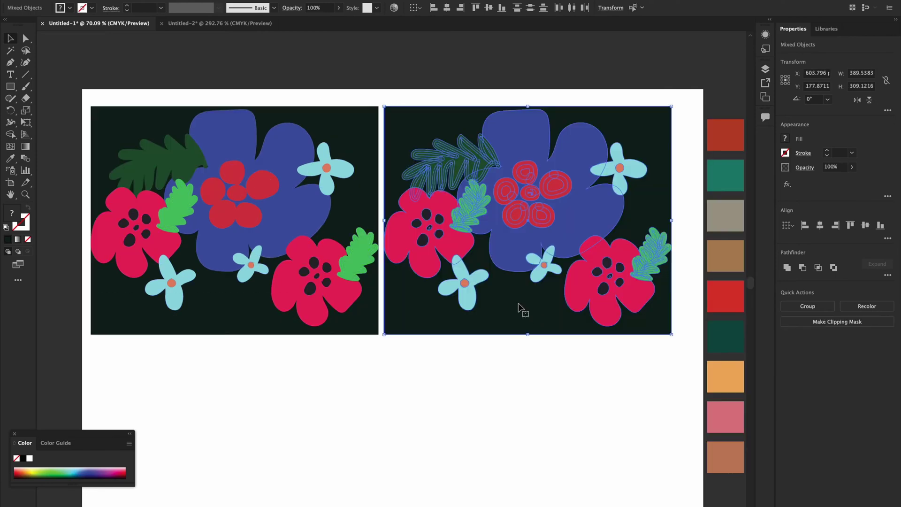
scroll(529, 311, down, 2)
scroll(529, 312, right, 2)
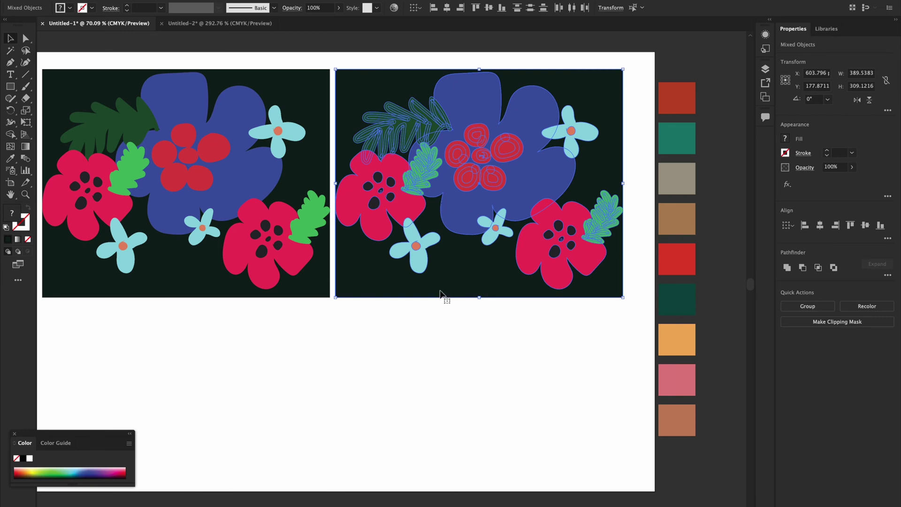
click(443, 317)
Recolour the copy's blue bloom grey-beige and its lower-right flower red, then deselect.
click(463, 217)
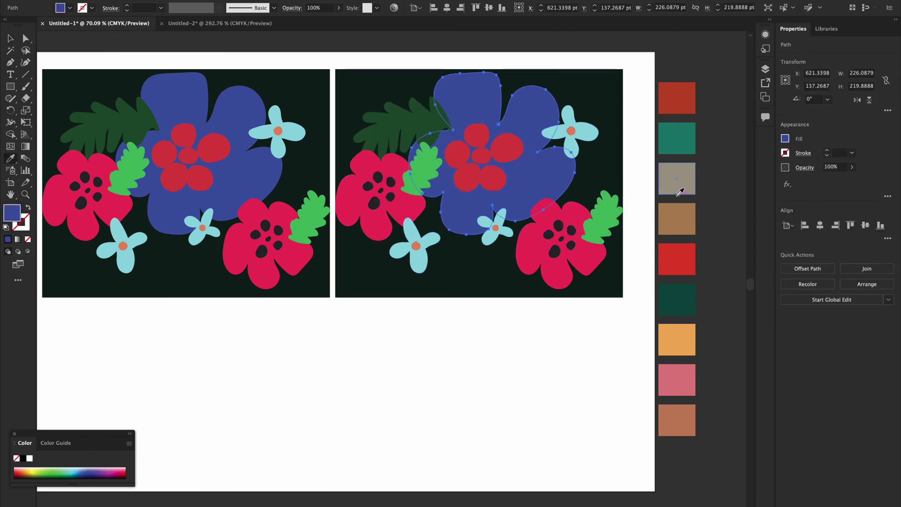
click(677, 174)
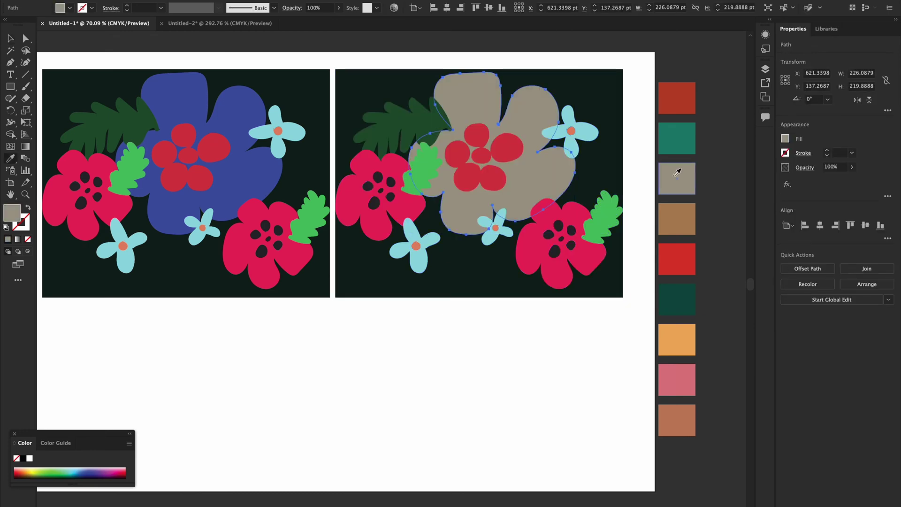
key(v)
click(576, 212)
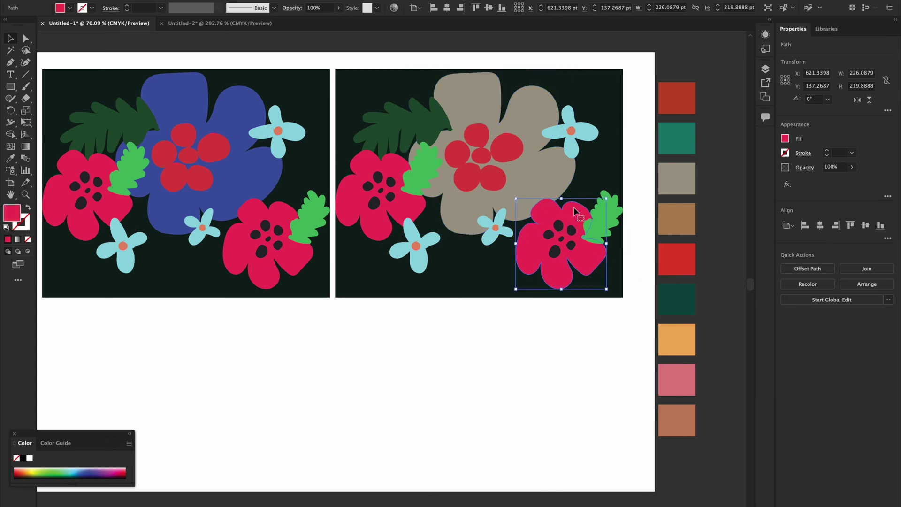
key(i)
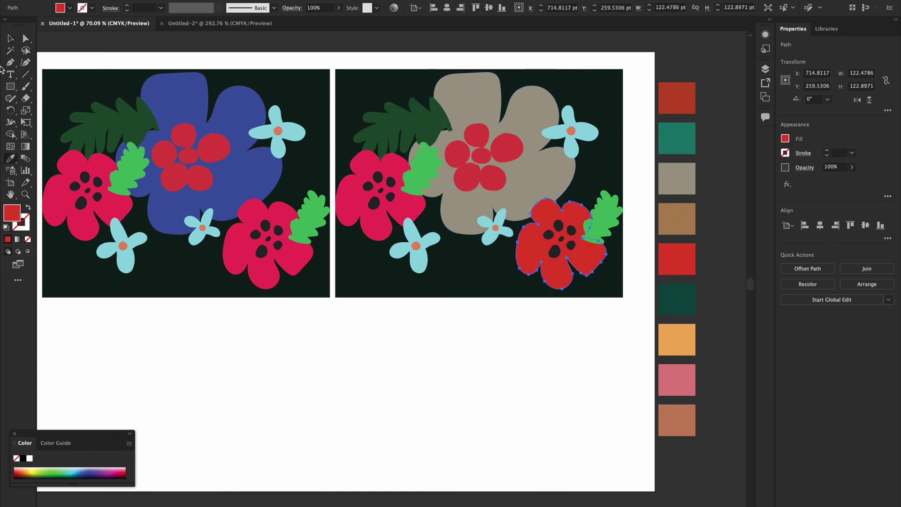
click(10, 39)
click(348, 61)
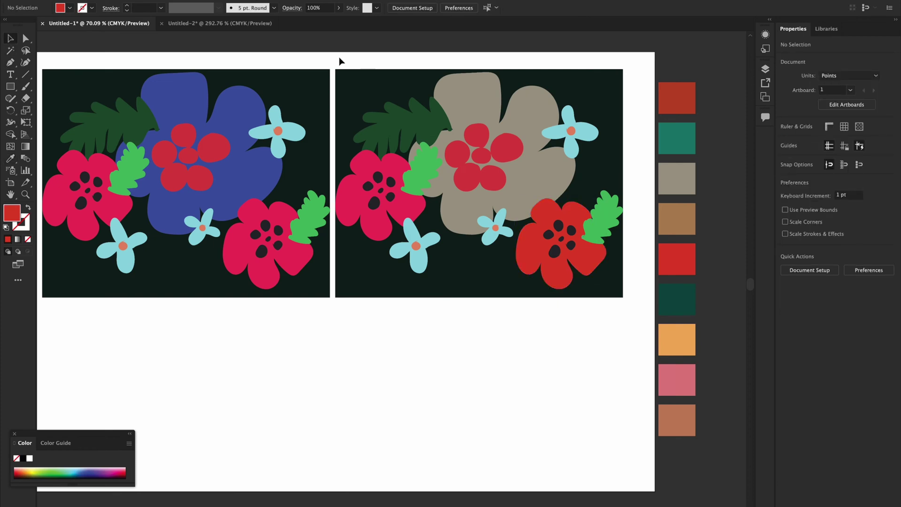
Select the right-hand print and apply the SS23 colour group in Recolor Artwork's advanced options.
drag(339, 59, 624, 322)
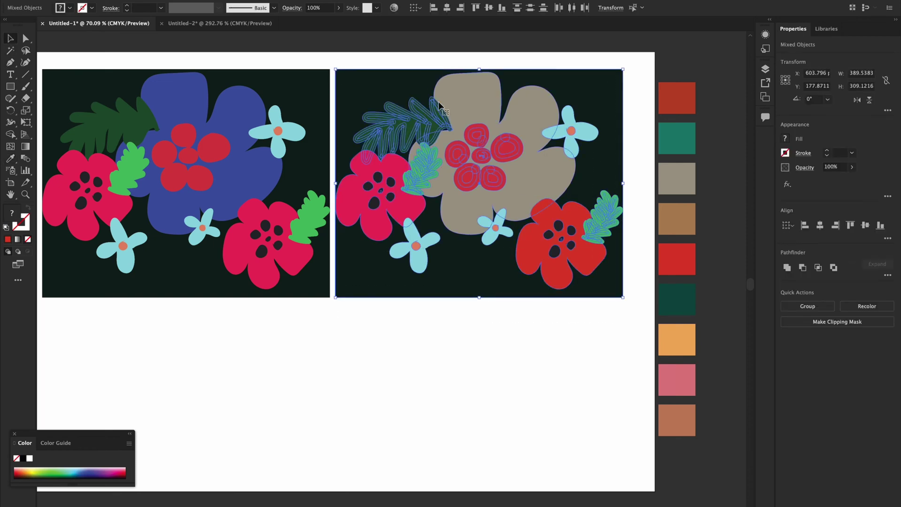
click(118, 2)
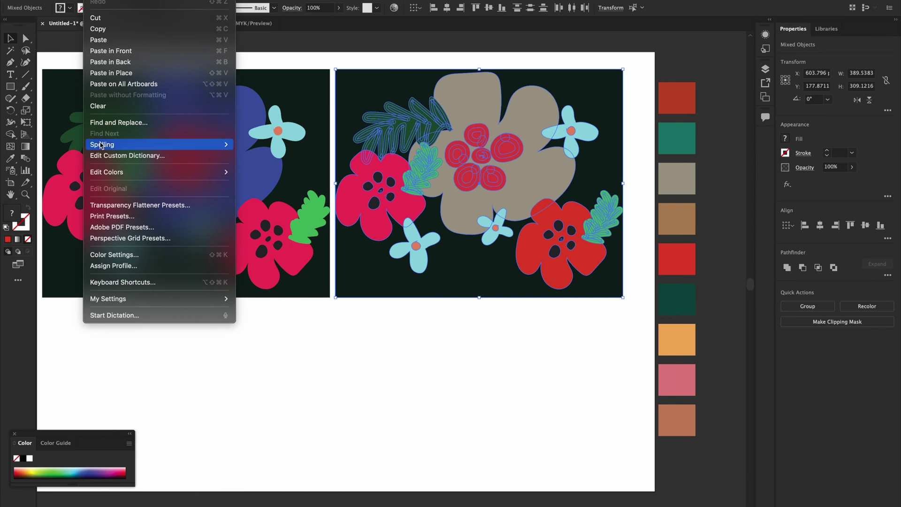
mouse_move(108, 173)
click(262, 177)
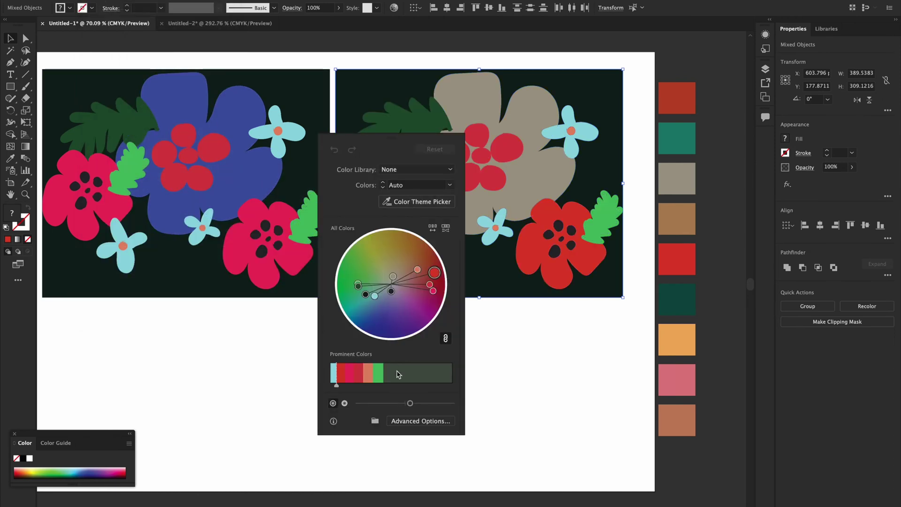
click(411, 421)
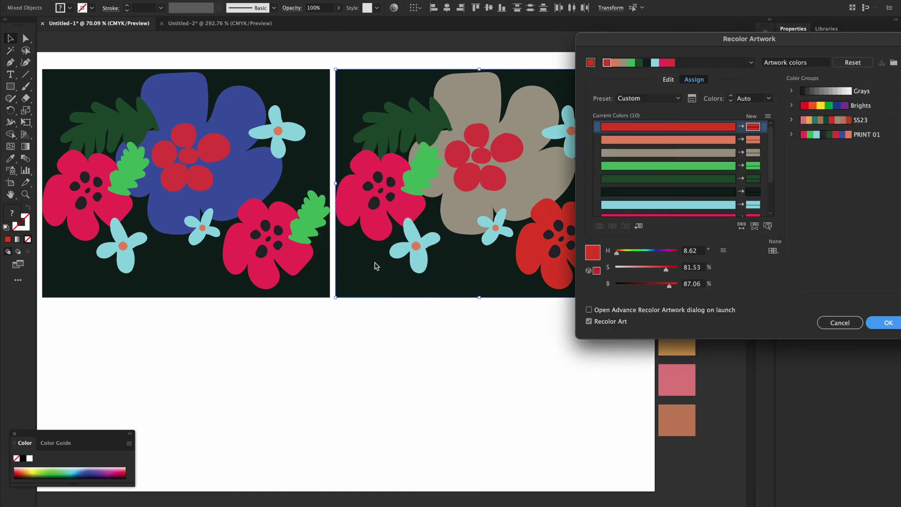
drag(668, 37, 147, 34)
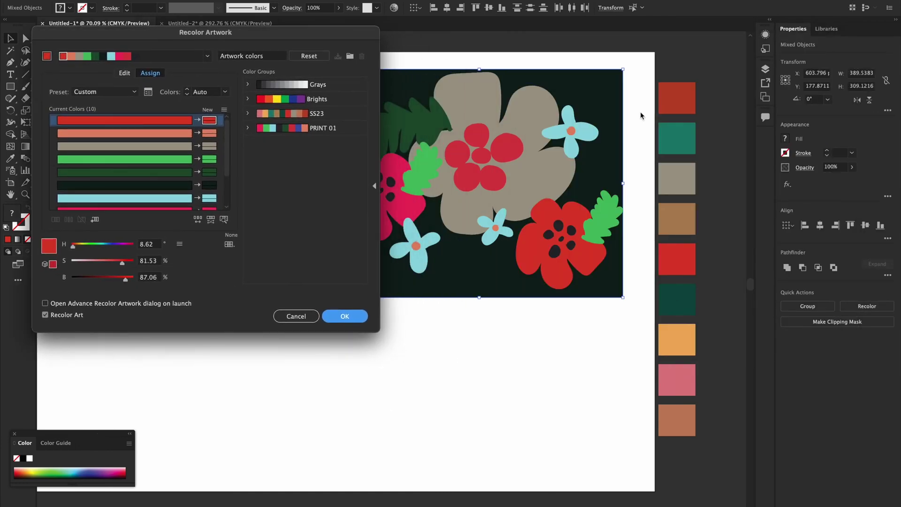
click(298, 117)
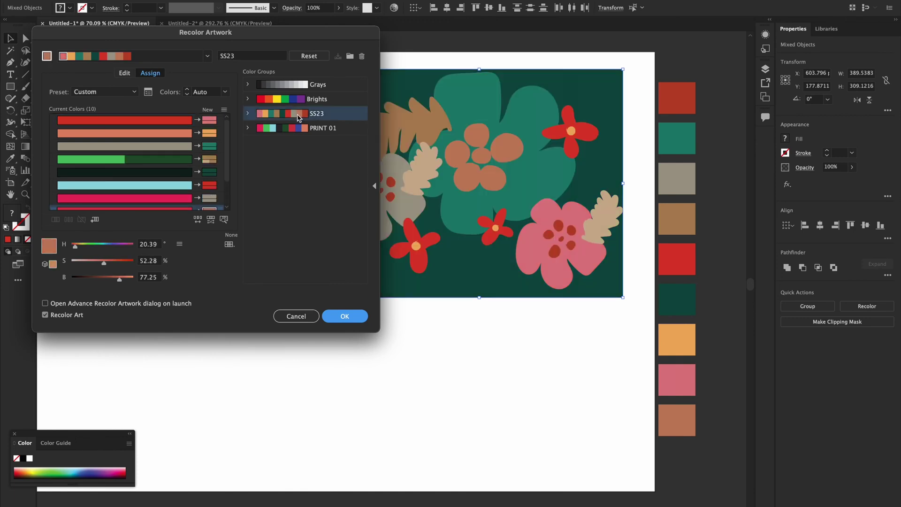
drag(279, 34, 246, 22)
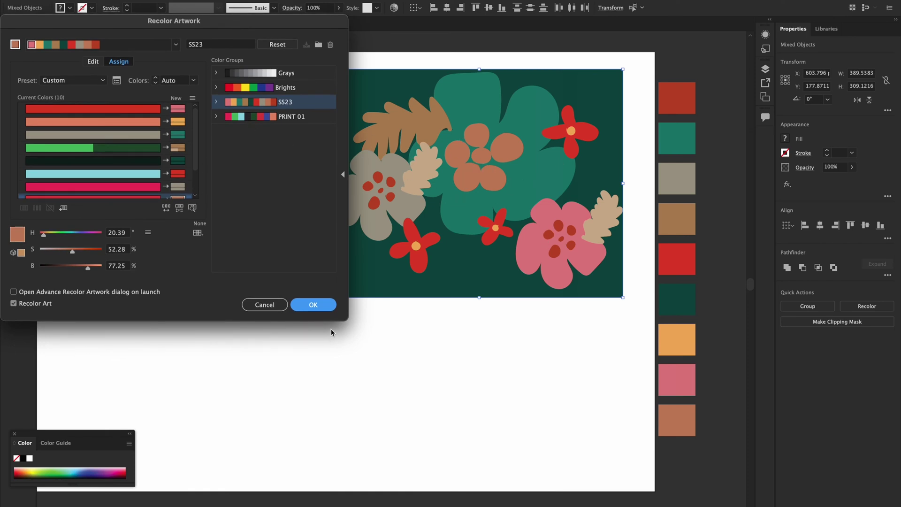
Confirm the SS23 recolour and place a duplicate of the print below it.
click(313, 304)
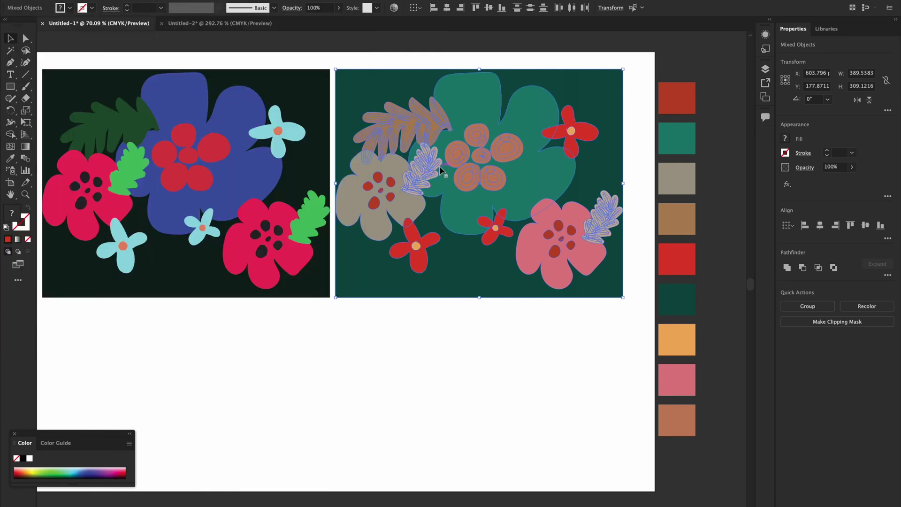
drag(436, 163, 435, 393)
scroll(436, 393, down, 3)
scroll(435, 392, down, 3)
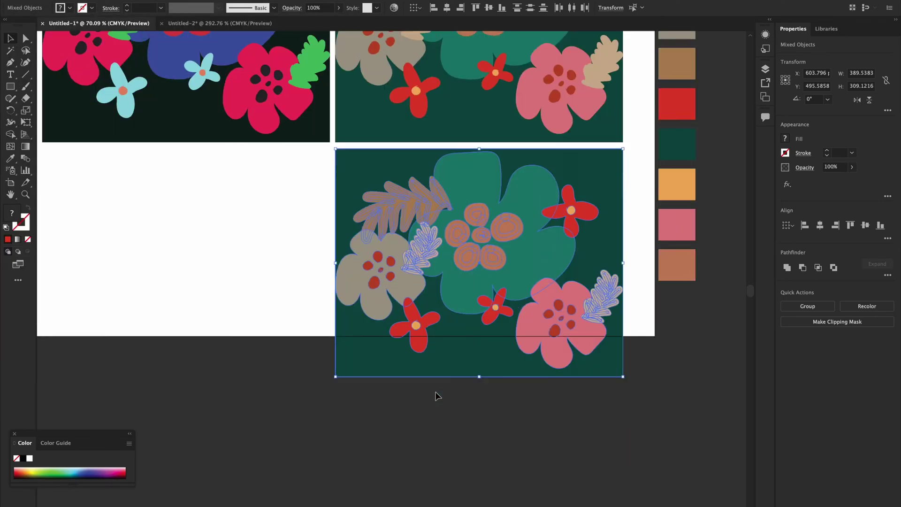
Randomly shuffle the duplicate's colour order in Recolor Artwork until a terracotta background appears.
click(94, 0)
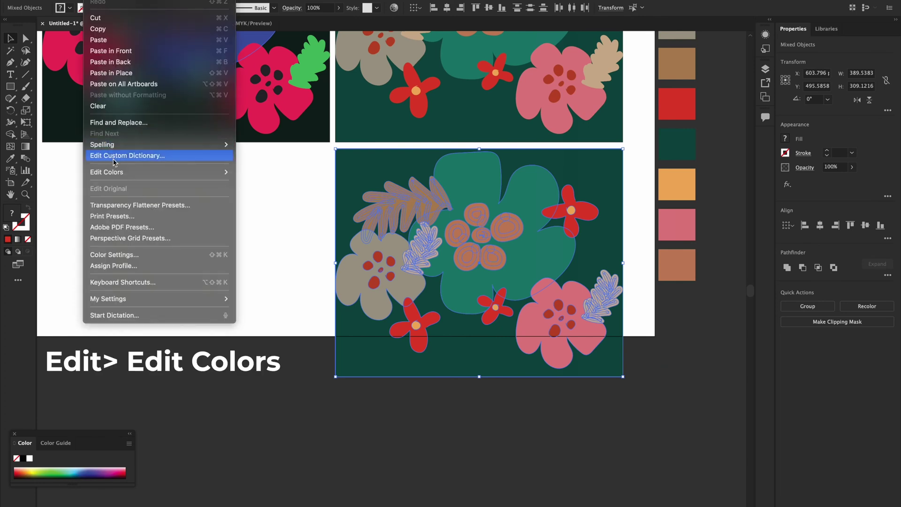
mouse_move(117, 173)
click(261, 172)
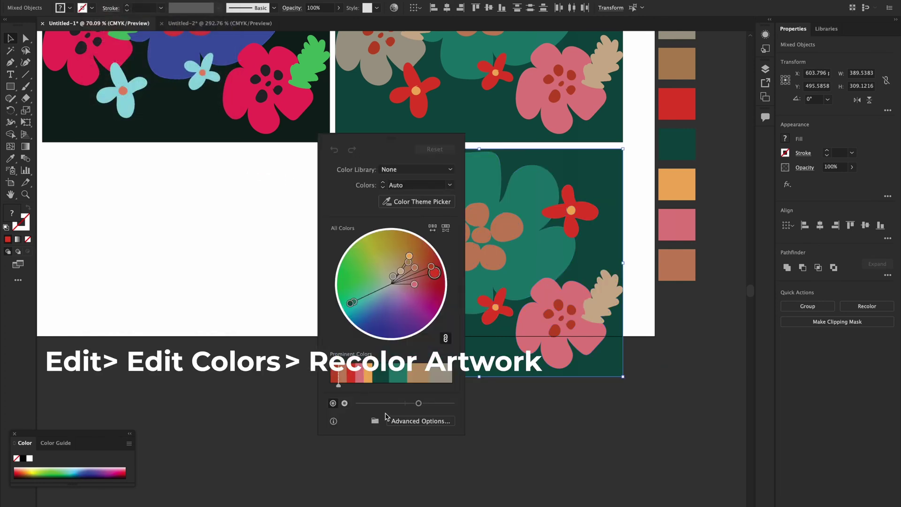
click(417, 422)
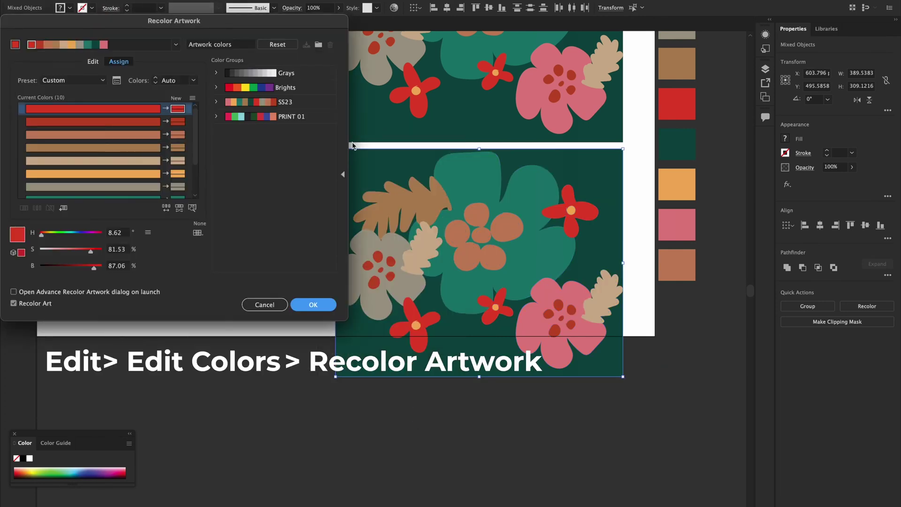
click(166, 208)
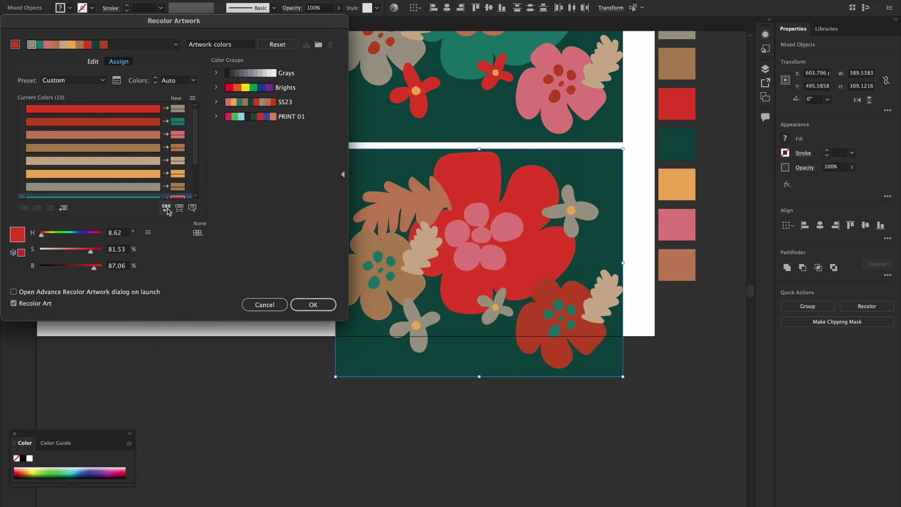
click(167, 208)
click(166, 208)
click(167, 208)
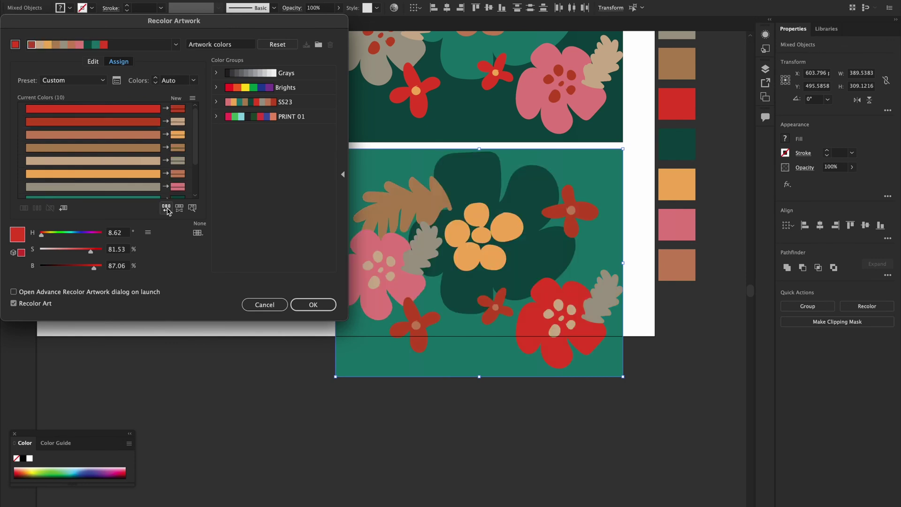
click(167, 208)
click(167, 208)
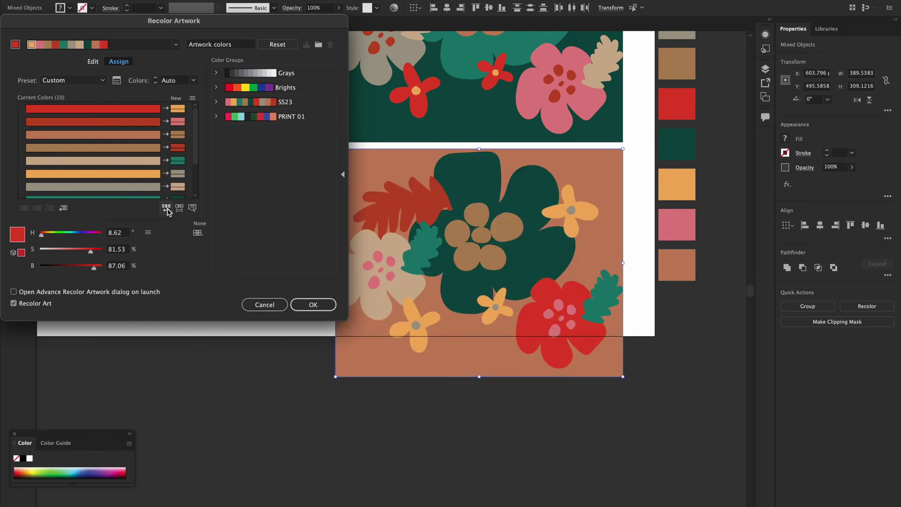
click(306, 305)
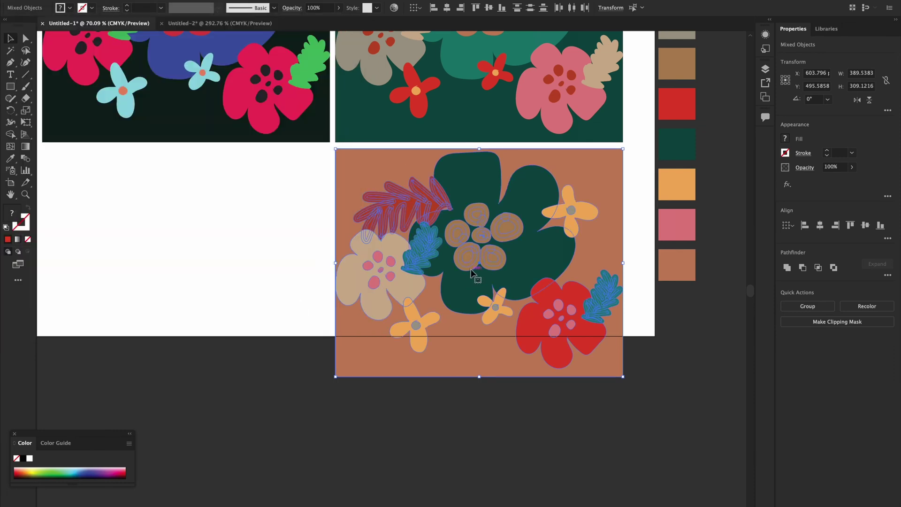
Duplicate the terracotta print into the empty left spot and open its advanced Recolor Artwork settings.
drag(472, 268, 182, 271)
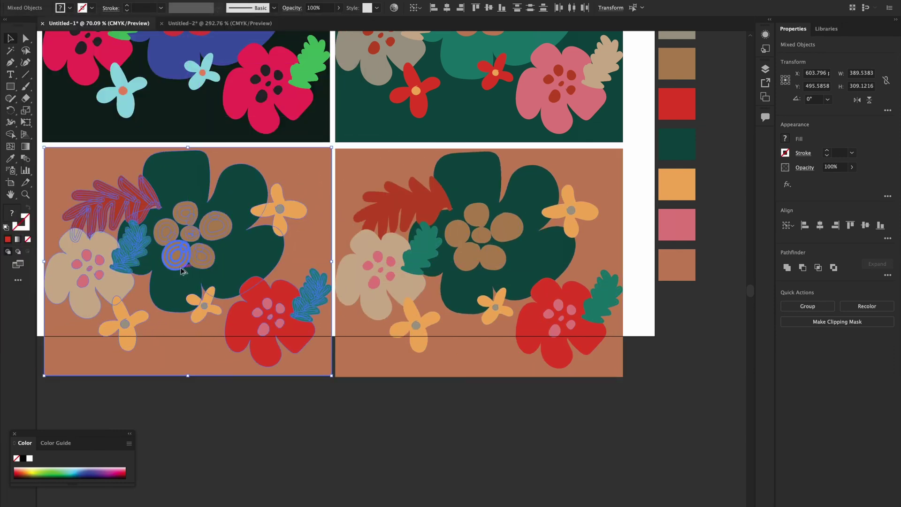
click(89, 1)
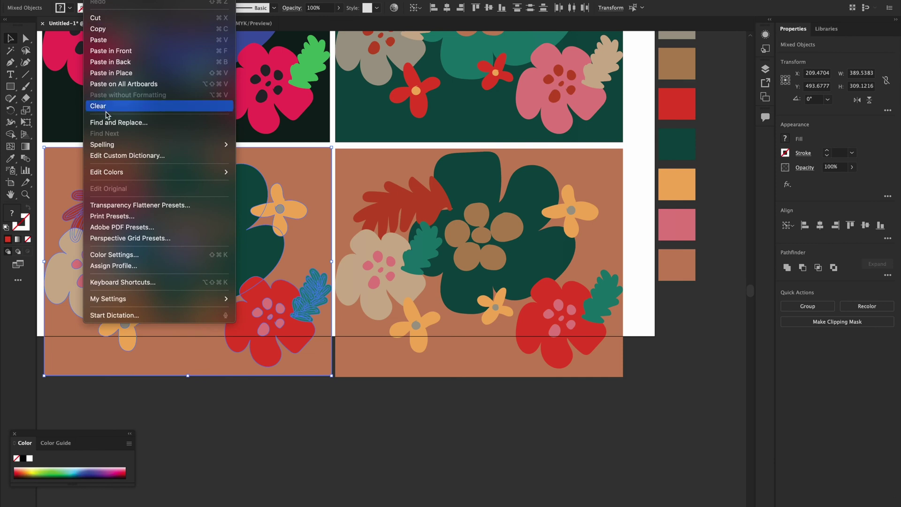
mouse_move(161, 171)
click(259, 173)
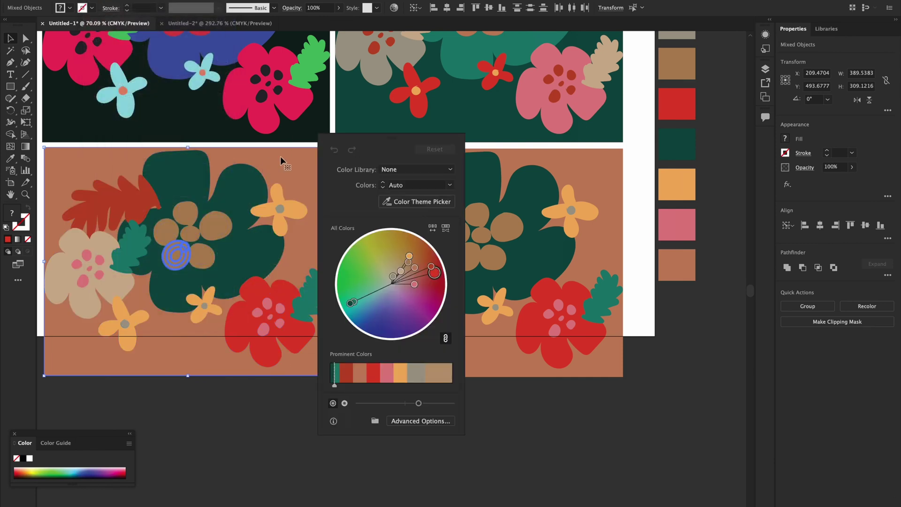
click(421, 420)
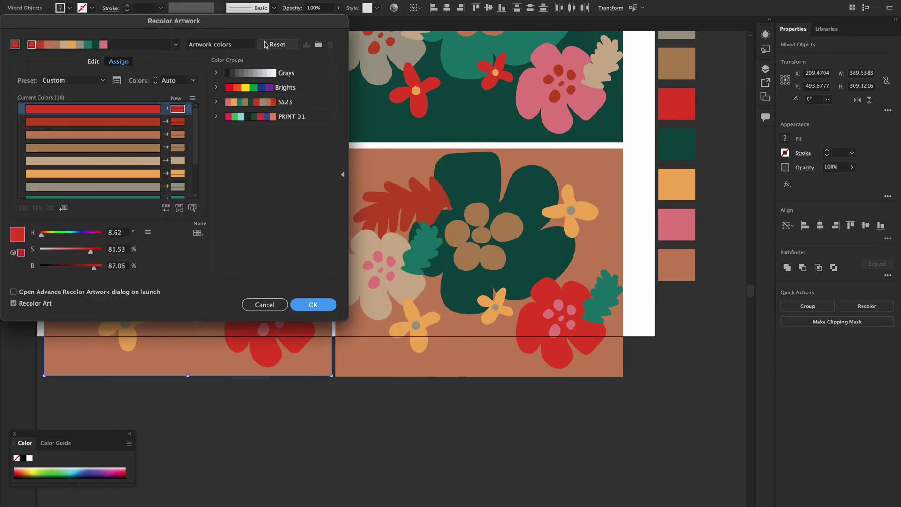
drag(266, 21, 807, 15)
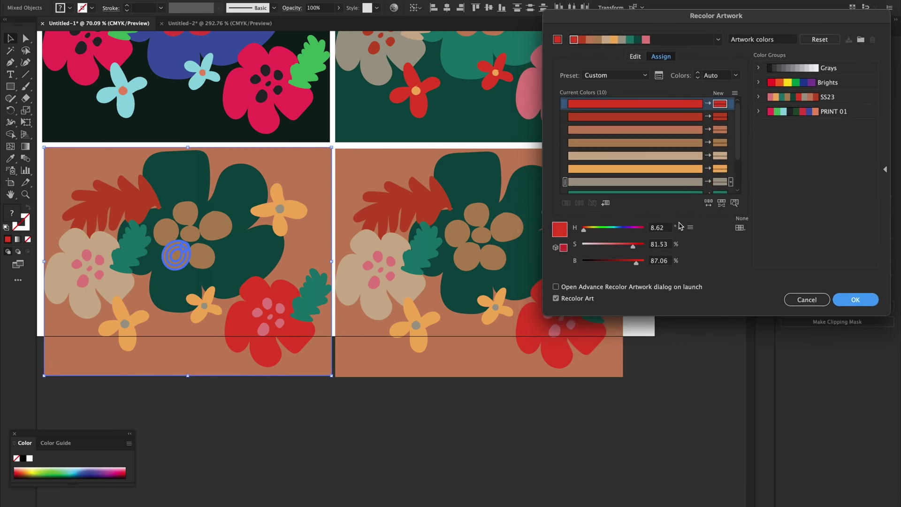
Randomize the copy's color order until it shows a pink background, beige bloom and red small flowers.
click(708, 203)
click(708, 203)
click(708, 203)
click(708, 204)
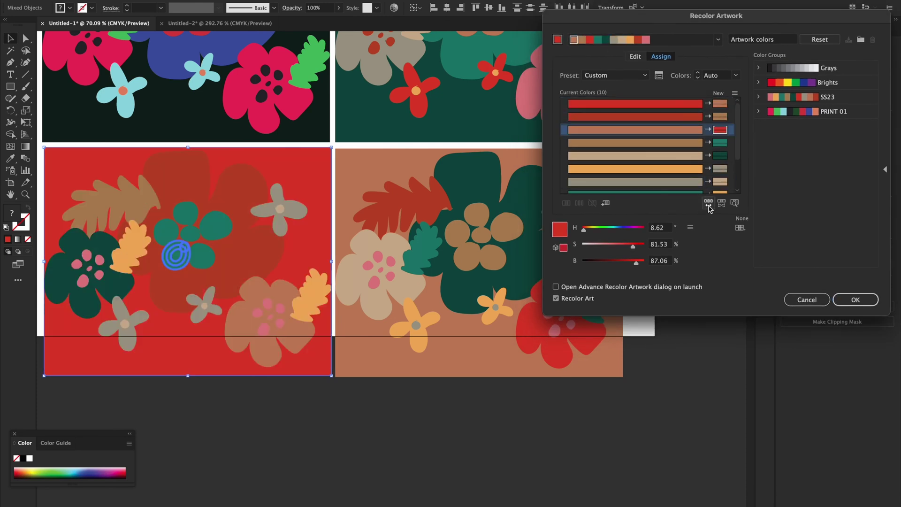
click(708, 204)
click(708, 203)
click(708, 203)
click(708, 203)
click(708, 203)
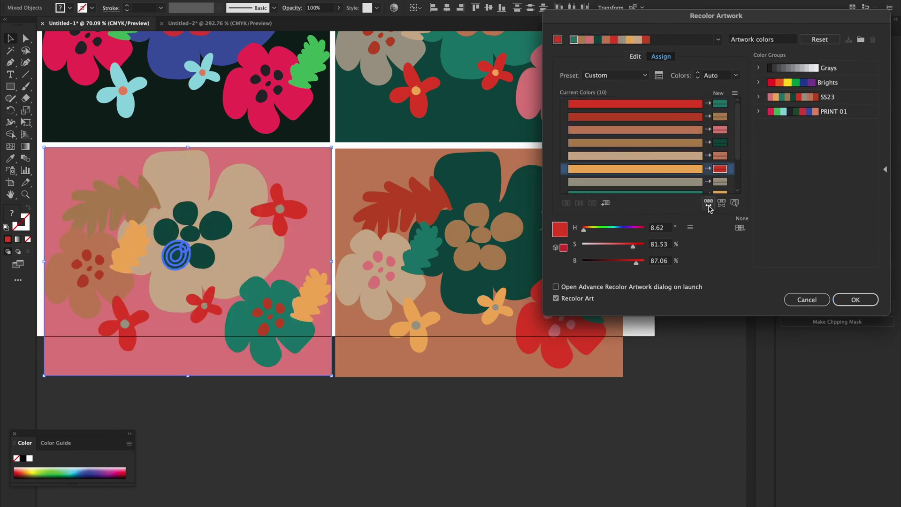